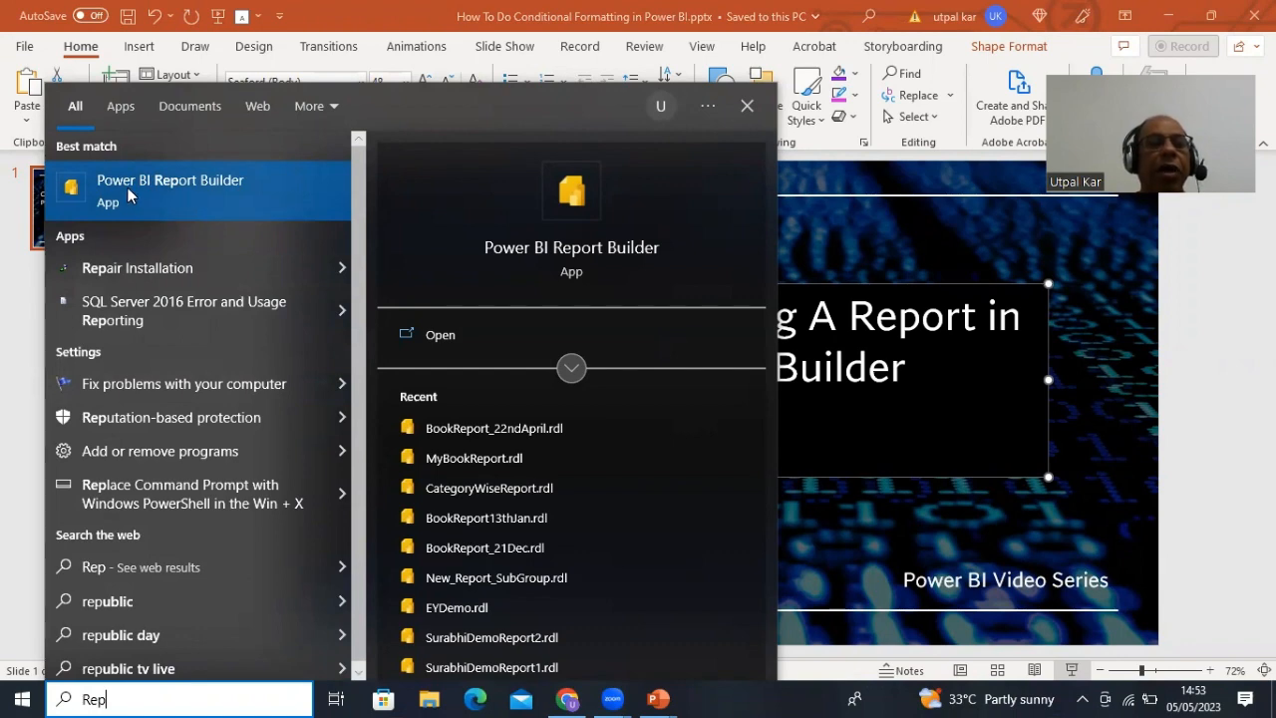
- Launch Power BI Report Builder from the search results
left_click(156, 182)
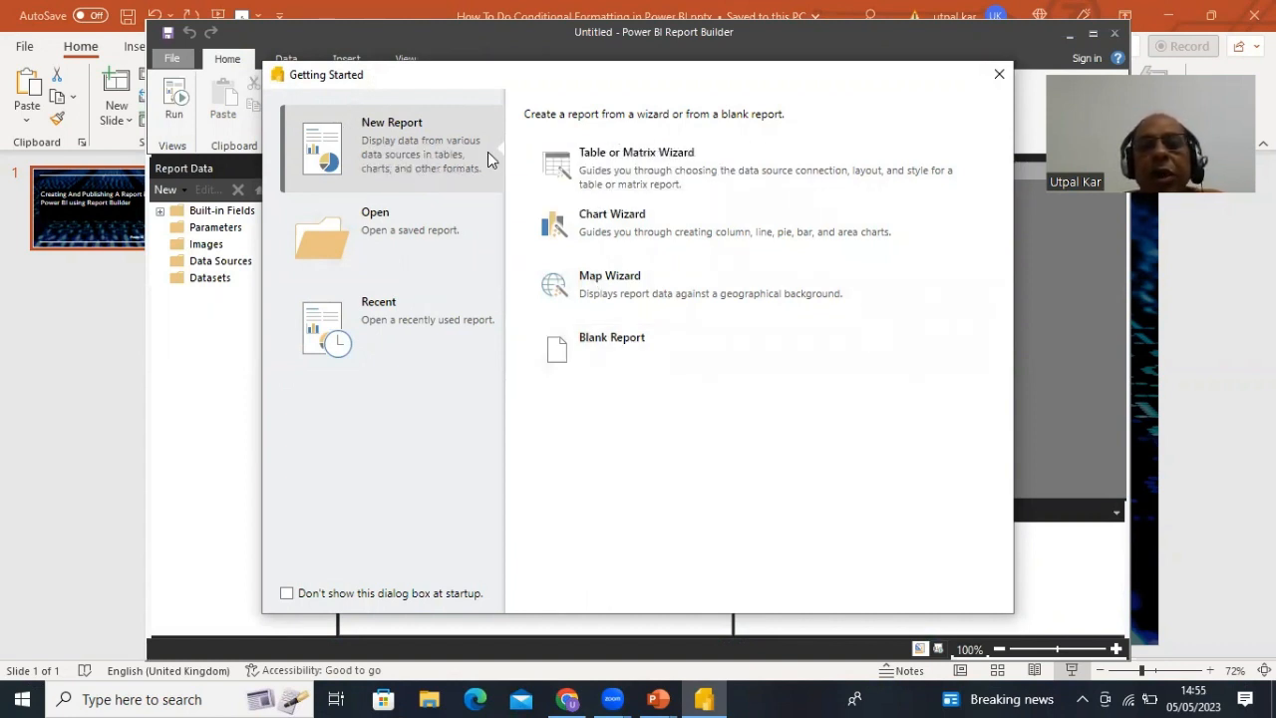
- Start the Table or Matrix Wizard with a new dataset and begin adding a new data source
left_click(615, 162)
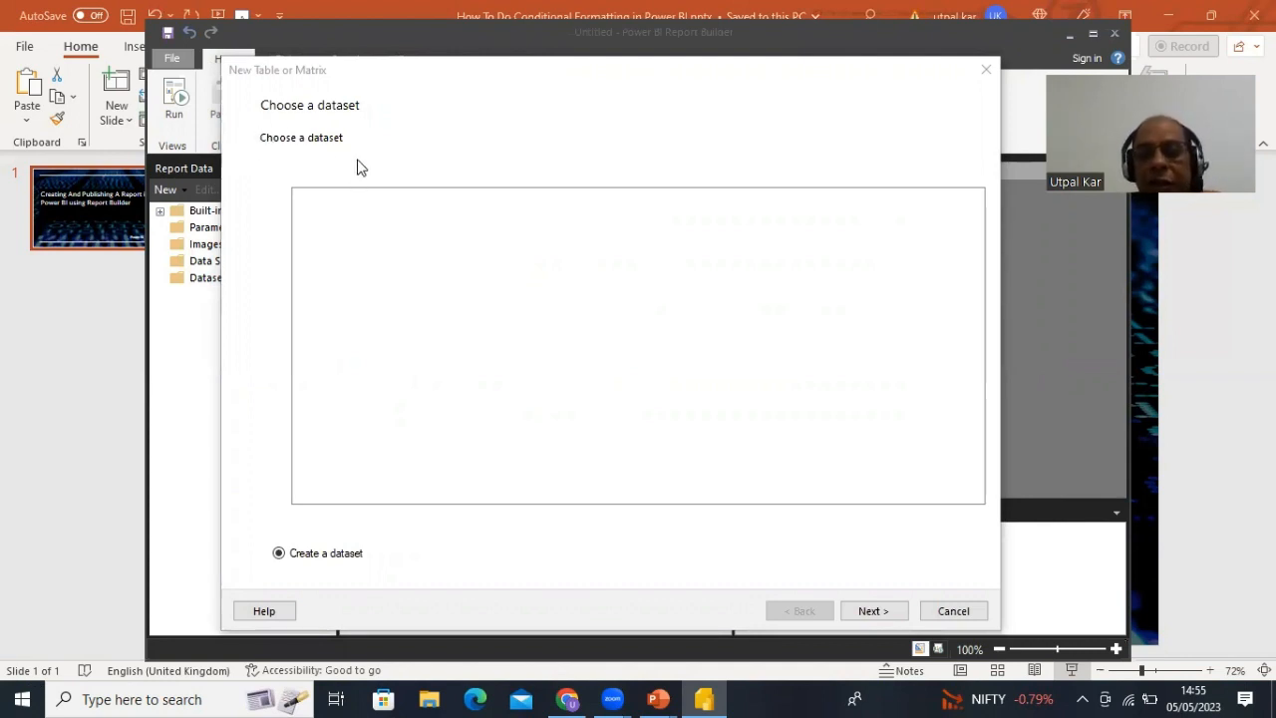
left_click(873, 611)
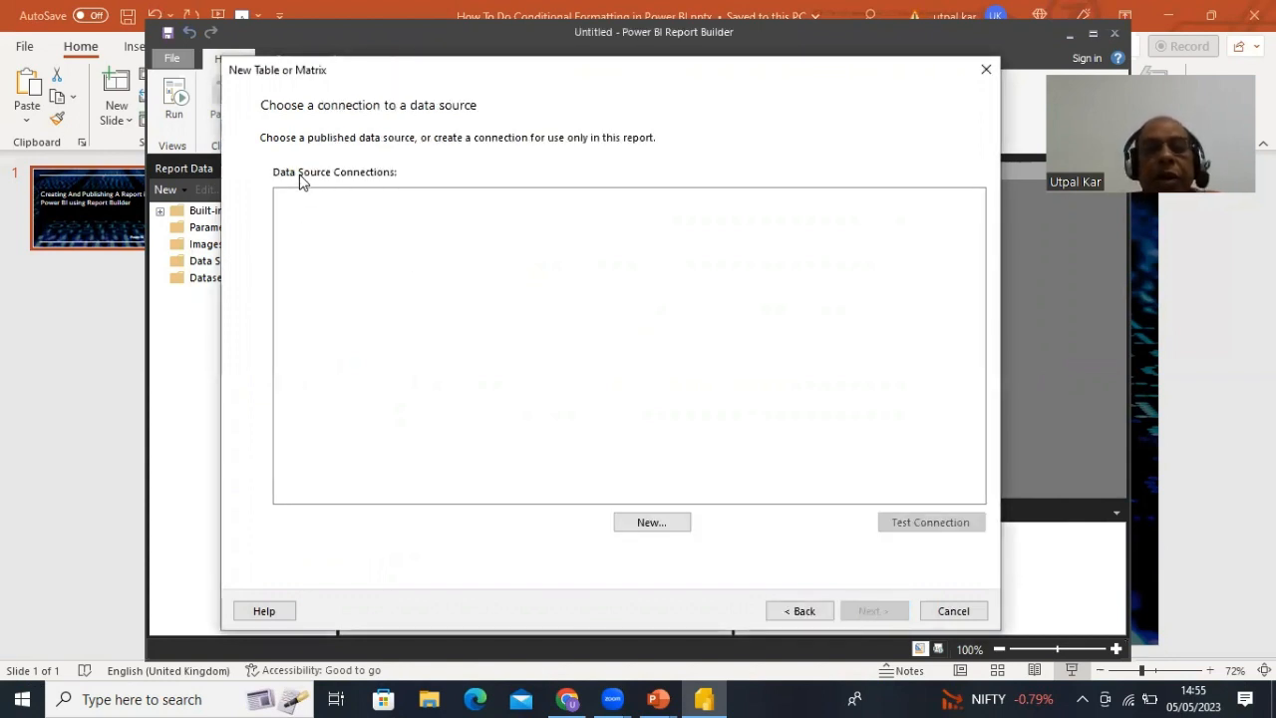
left_click(650, 525)
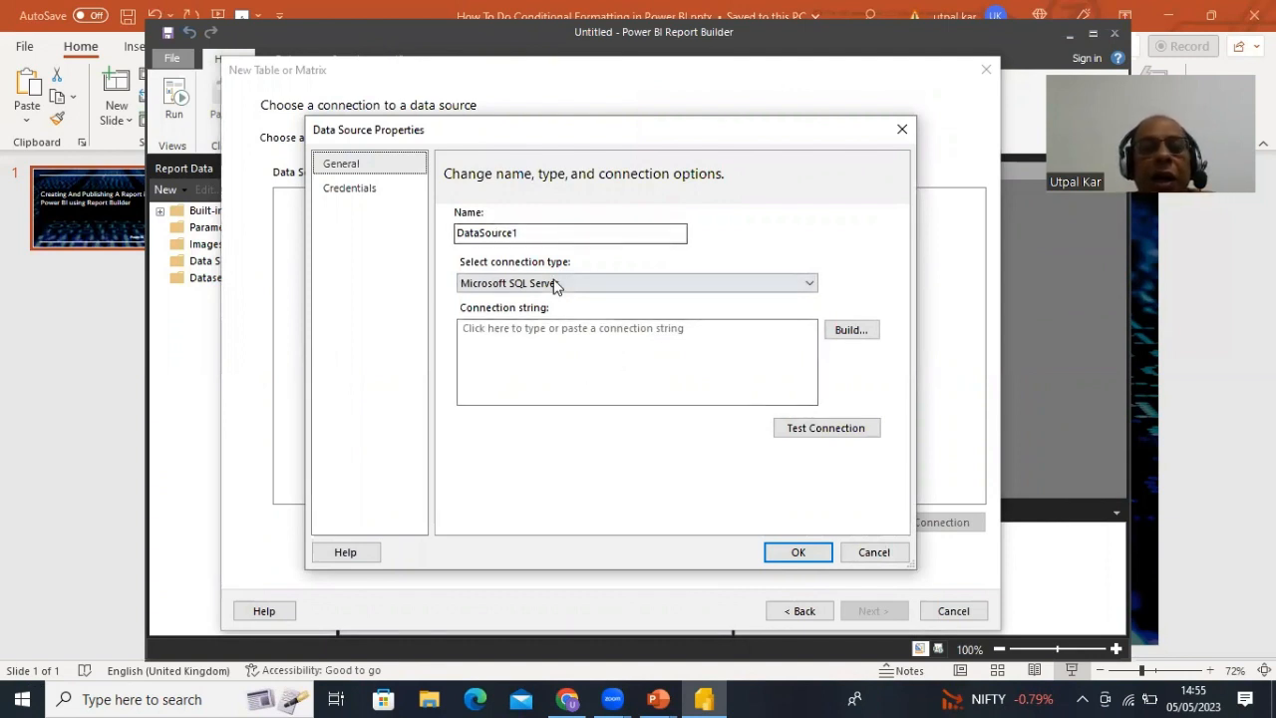
- Change DataSource1's connection type from Microsoft SQL Server to Power BI Dataset
left_click(809, 286)
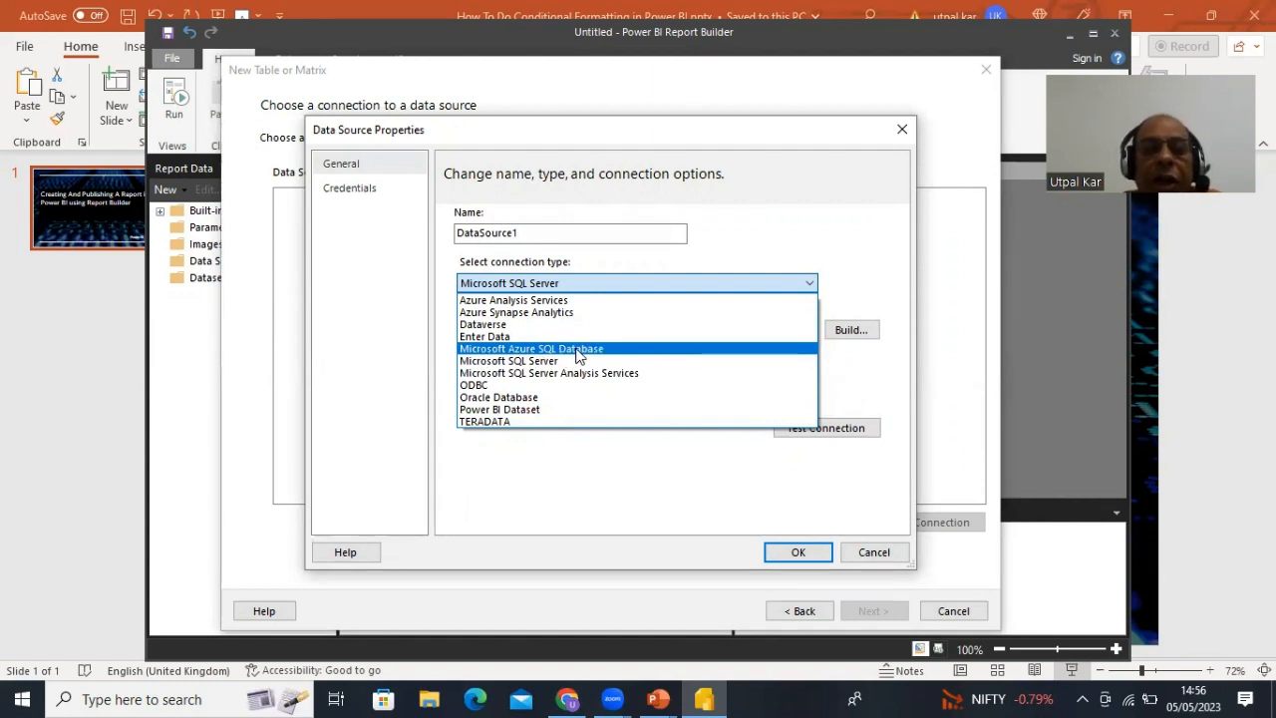
left_click(504, 410)
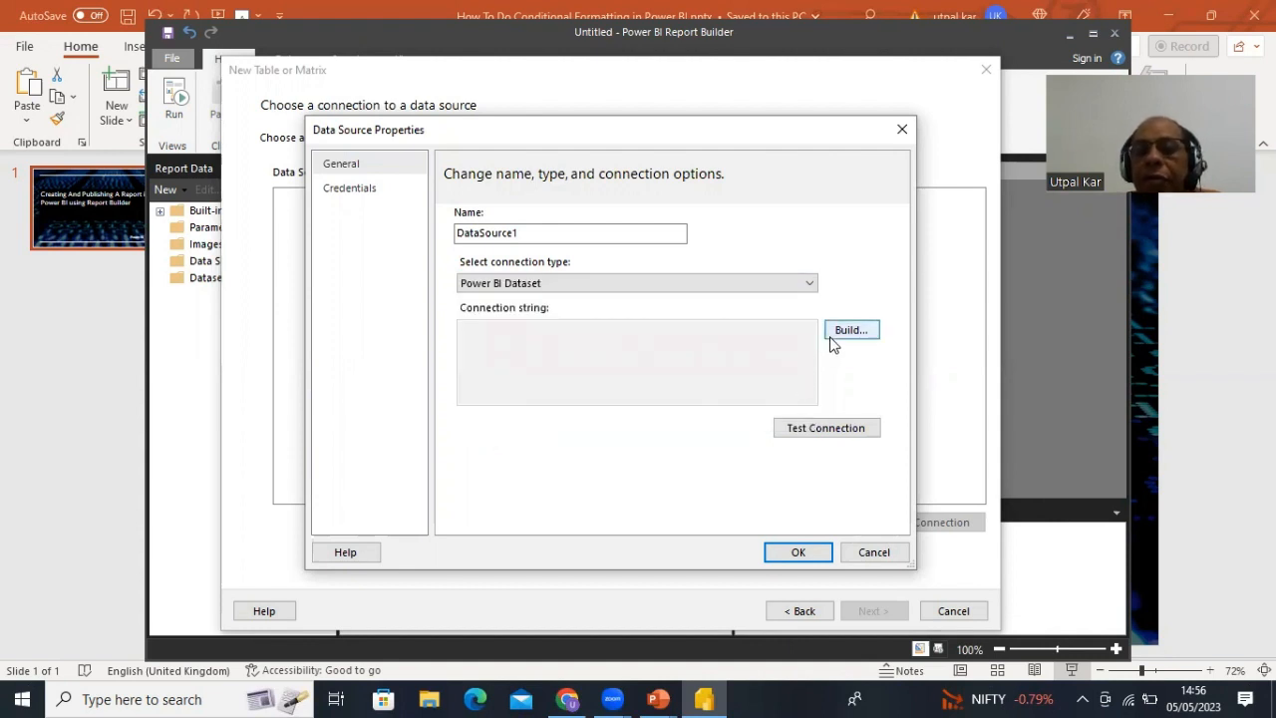
- Start building the Power BI connection and submit the account e-mail to sign in
left_click(856, 337)
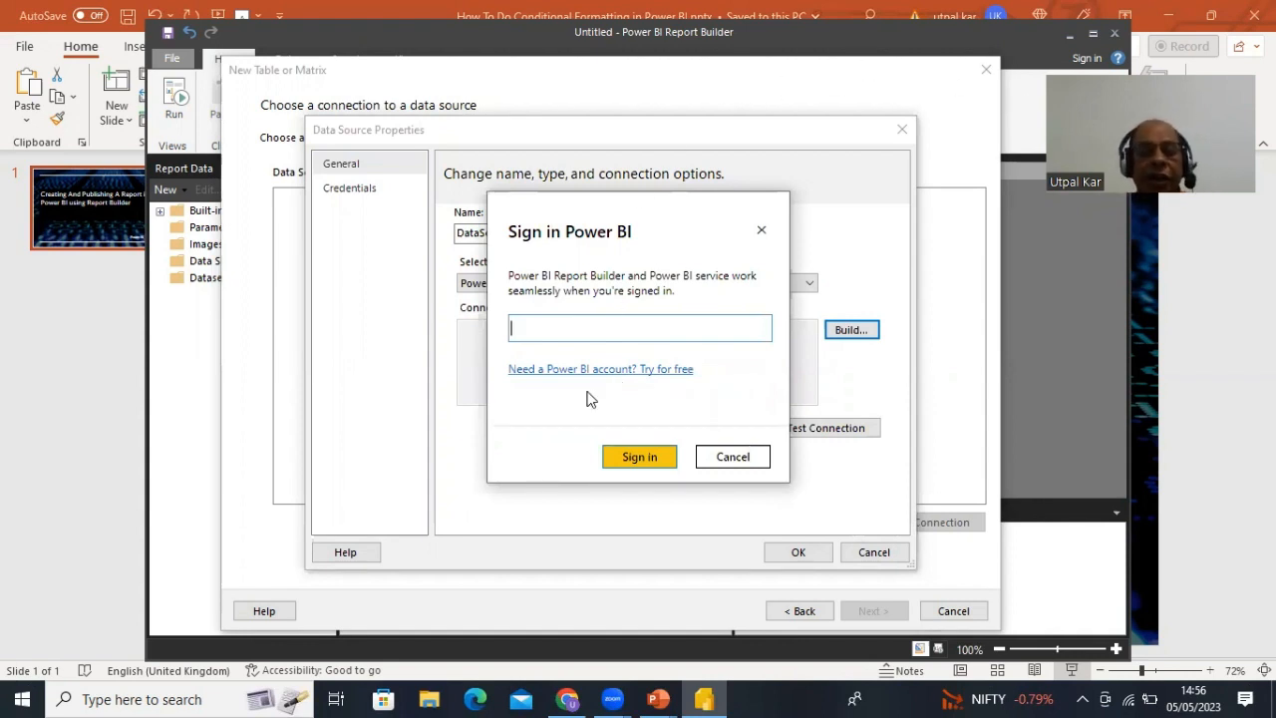
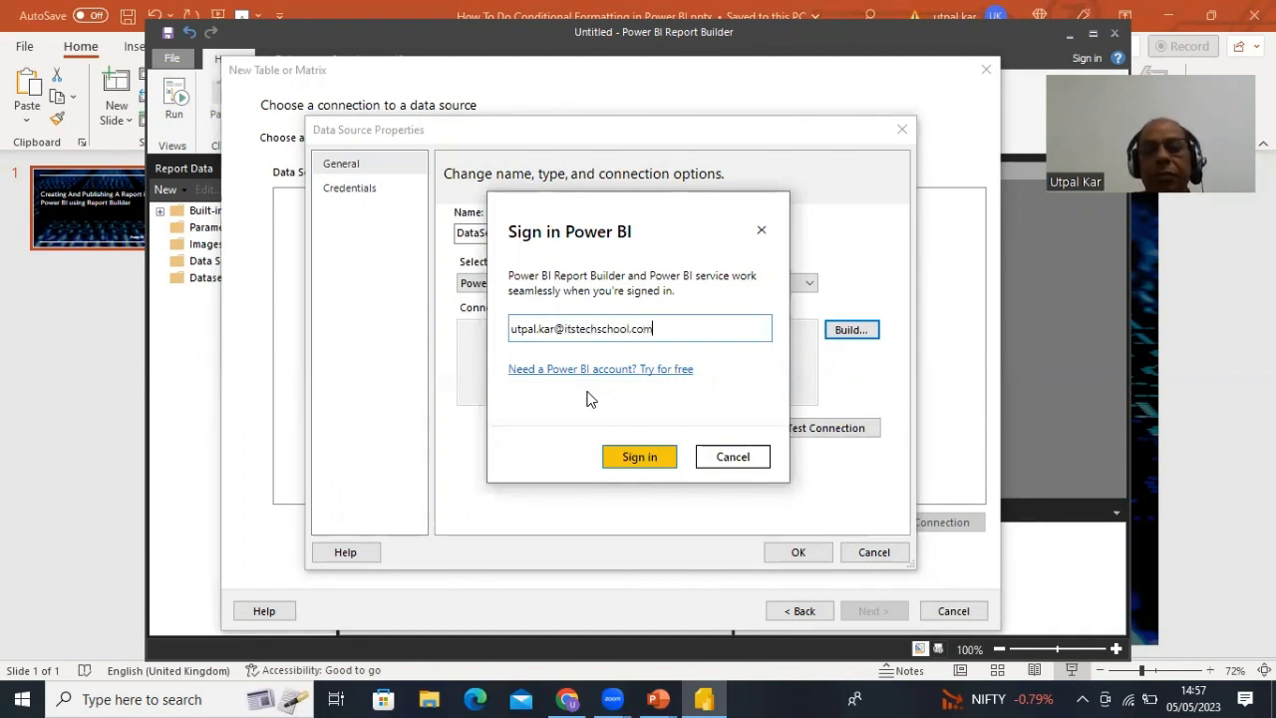
left_click(635, 458)
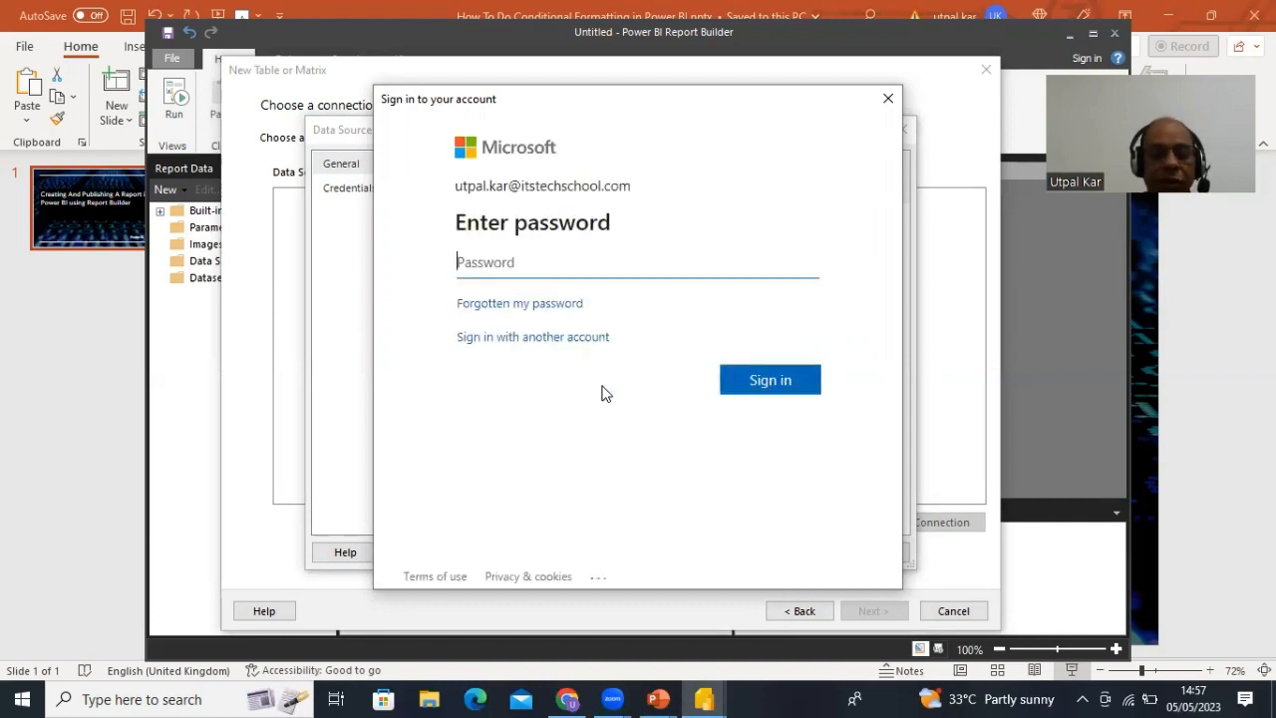
- Enter the account password and submit it again to finish the Microsoft sign-in
type("**********")
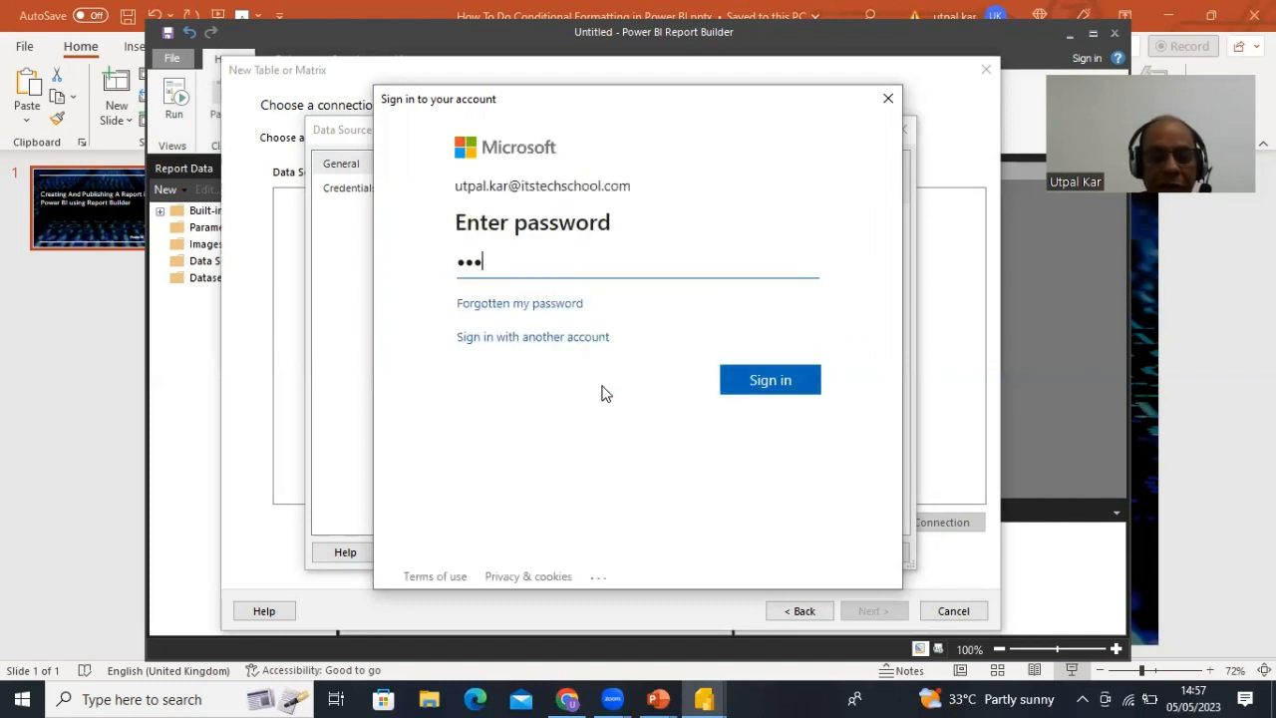
type("**")
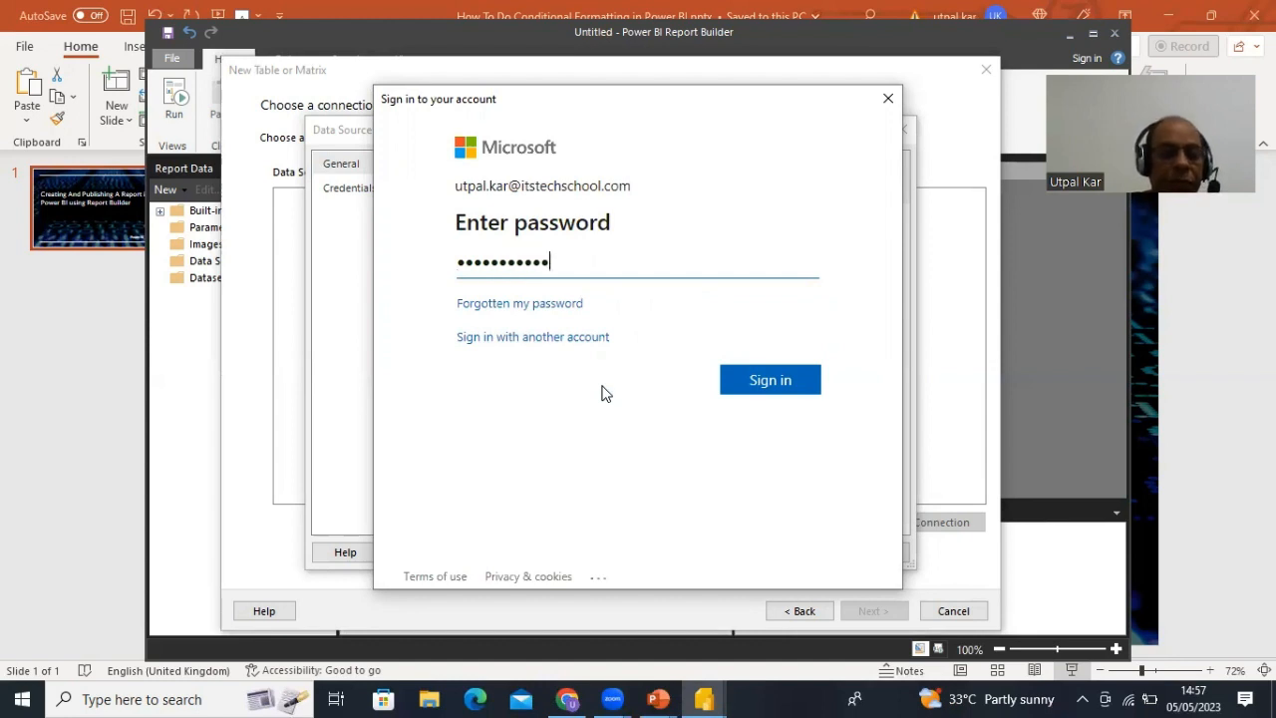
left_click(769, 382)
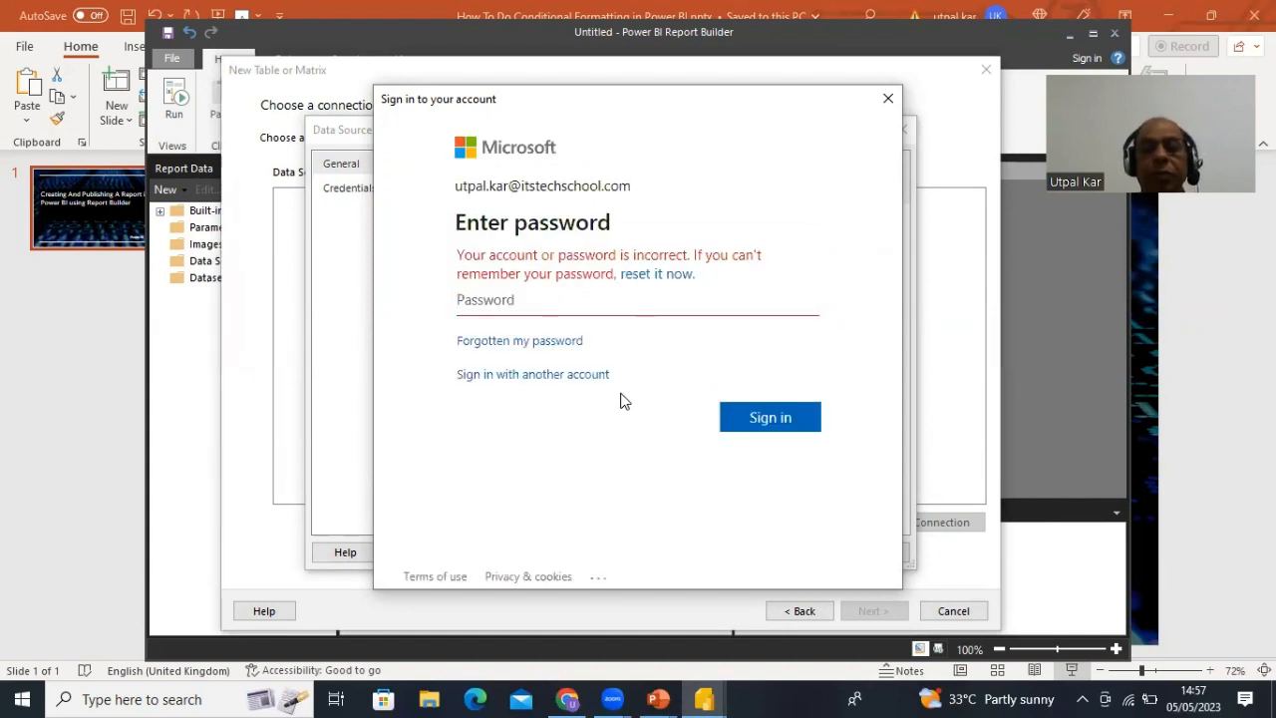
type("••••••••••")
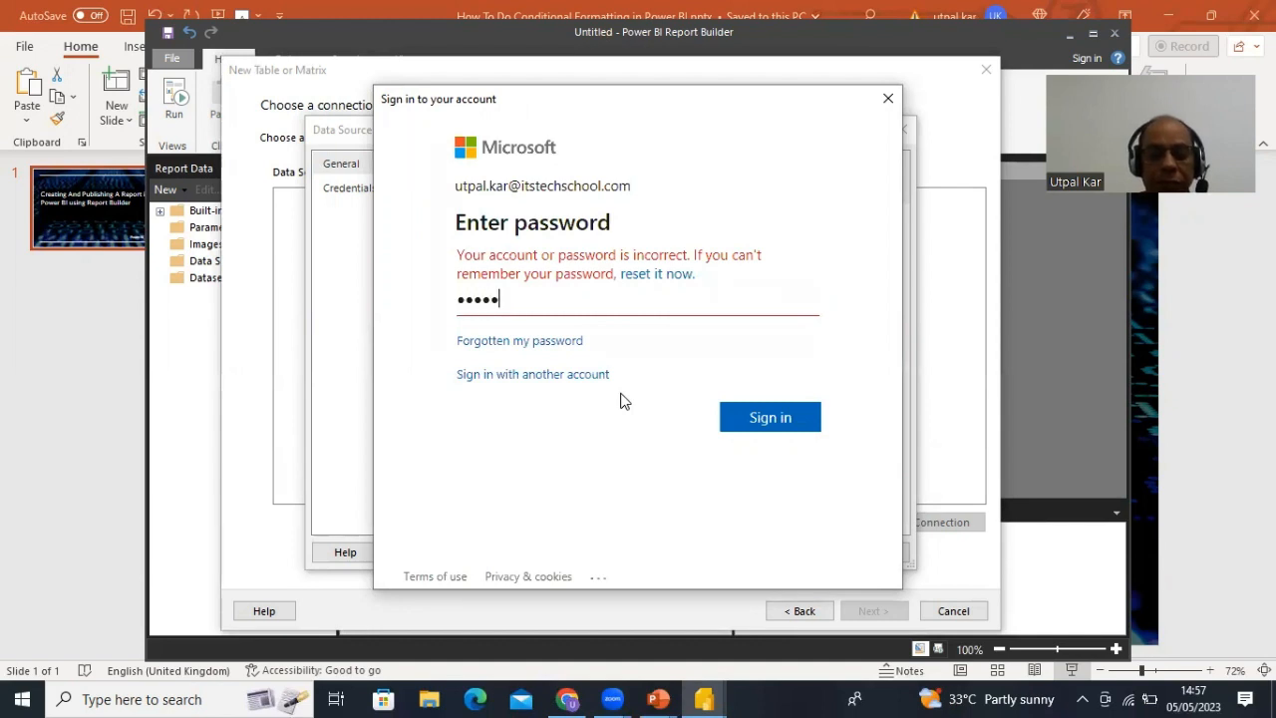
type("••")
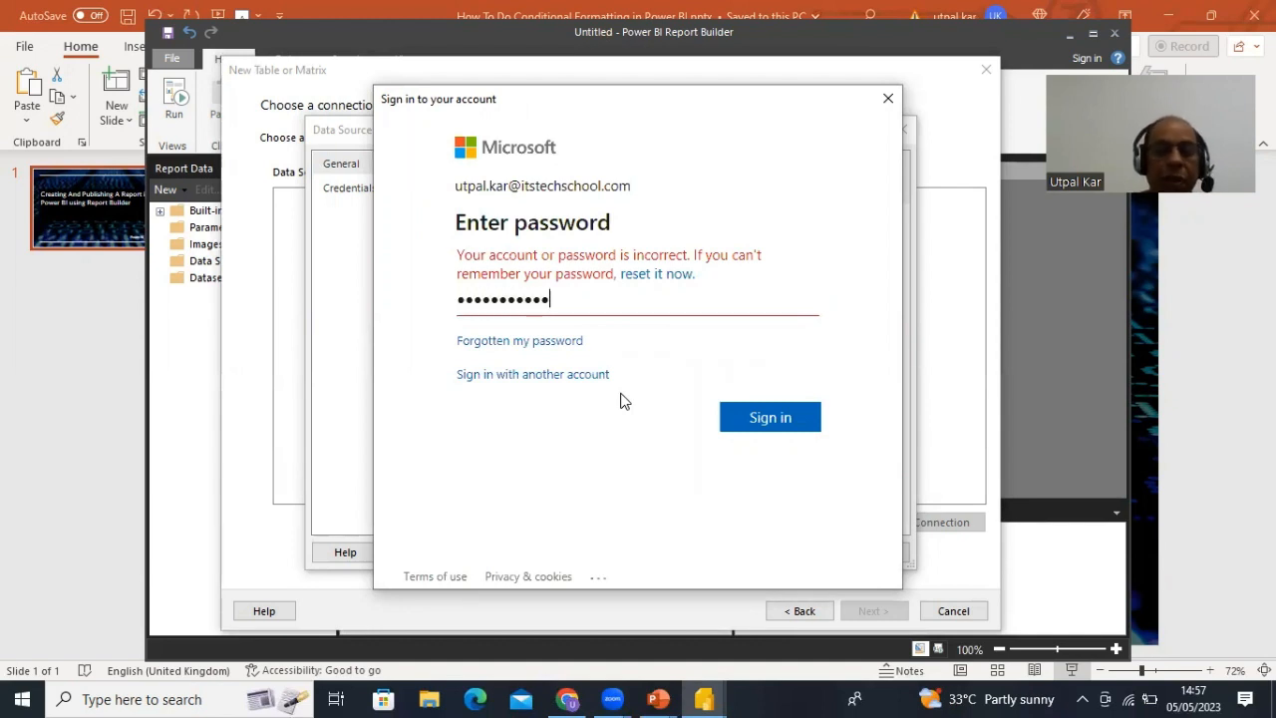
left_click(768, 418)
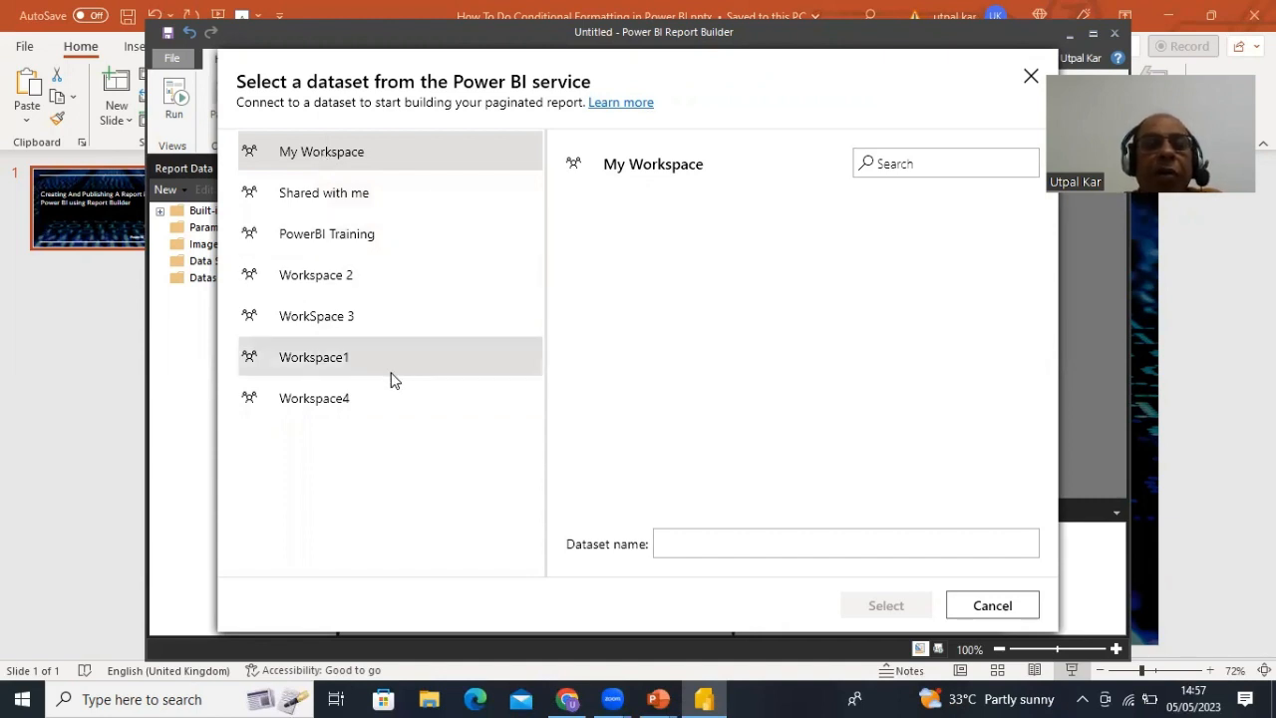
- Choose the 12Dec_Day5 dataset under Shared with me as the Power BI dataset
left_click(323, 192)
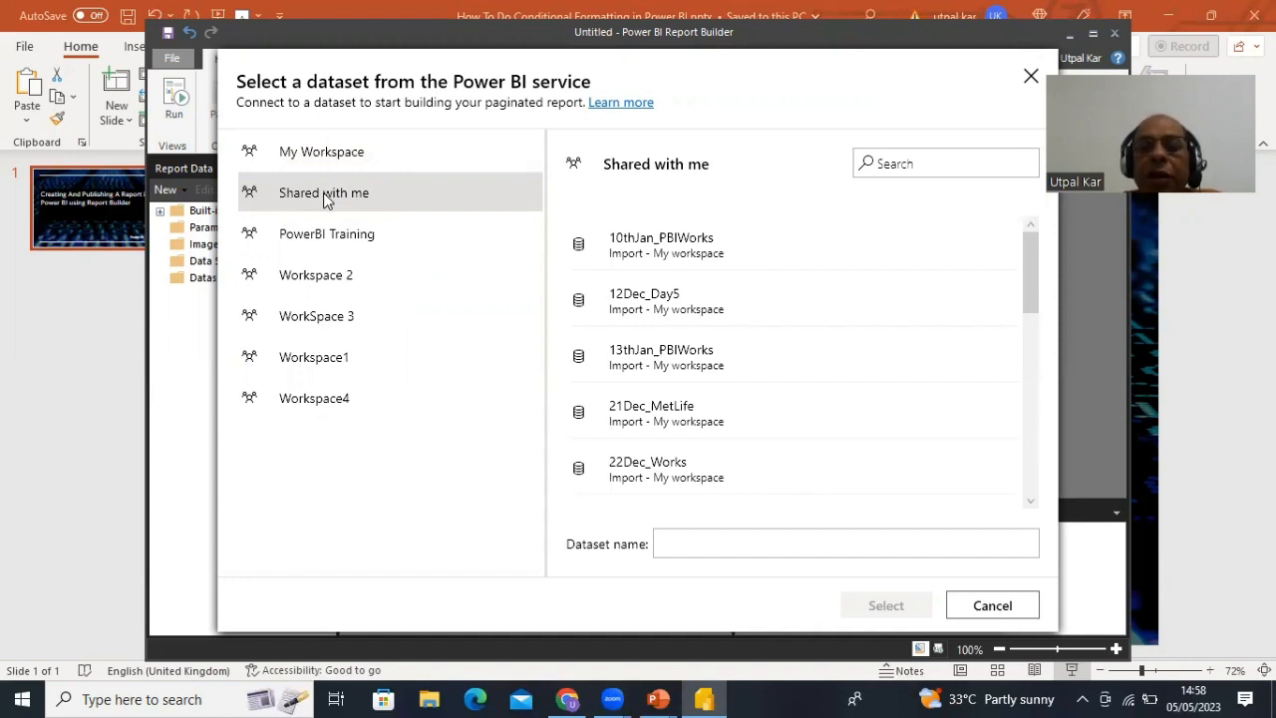
left_click(643, 303)
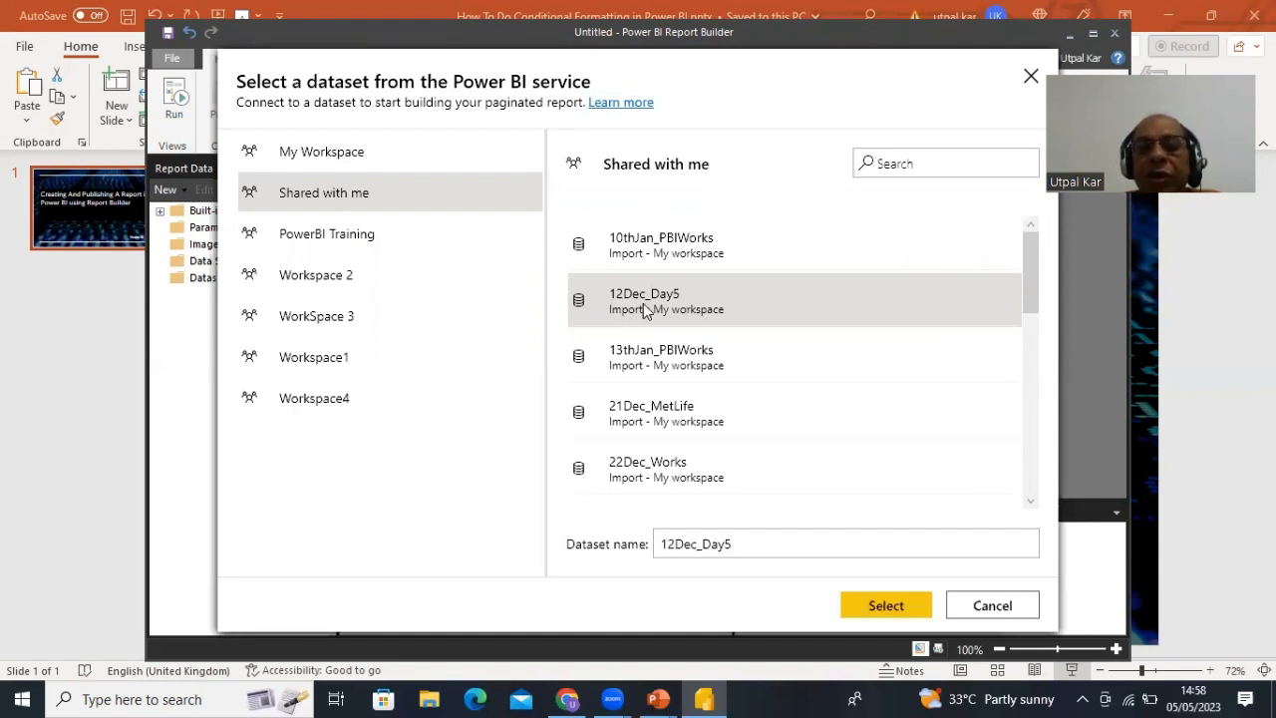
left_click(890, 607)
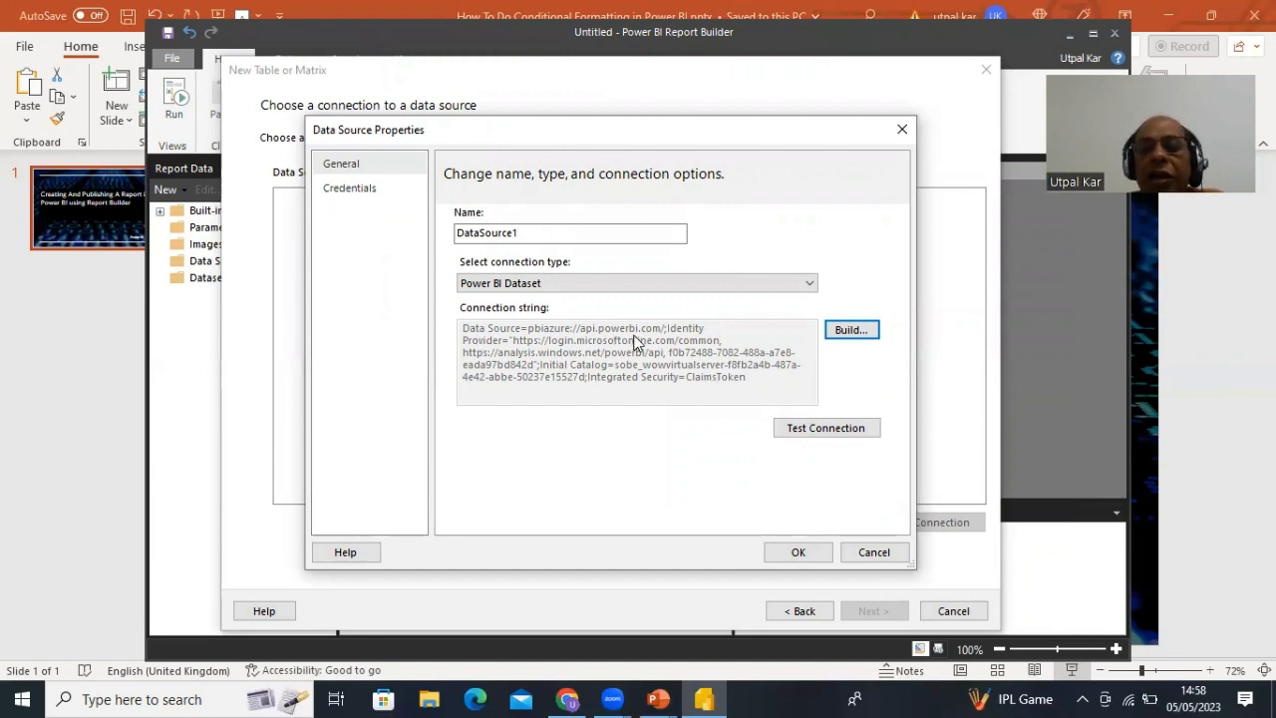
- Save the DataSource1 connection and advance the wizard to the query design page
left_click(793, 556)
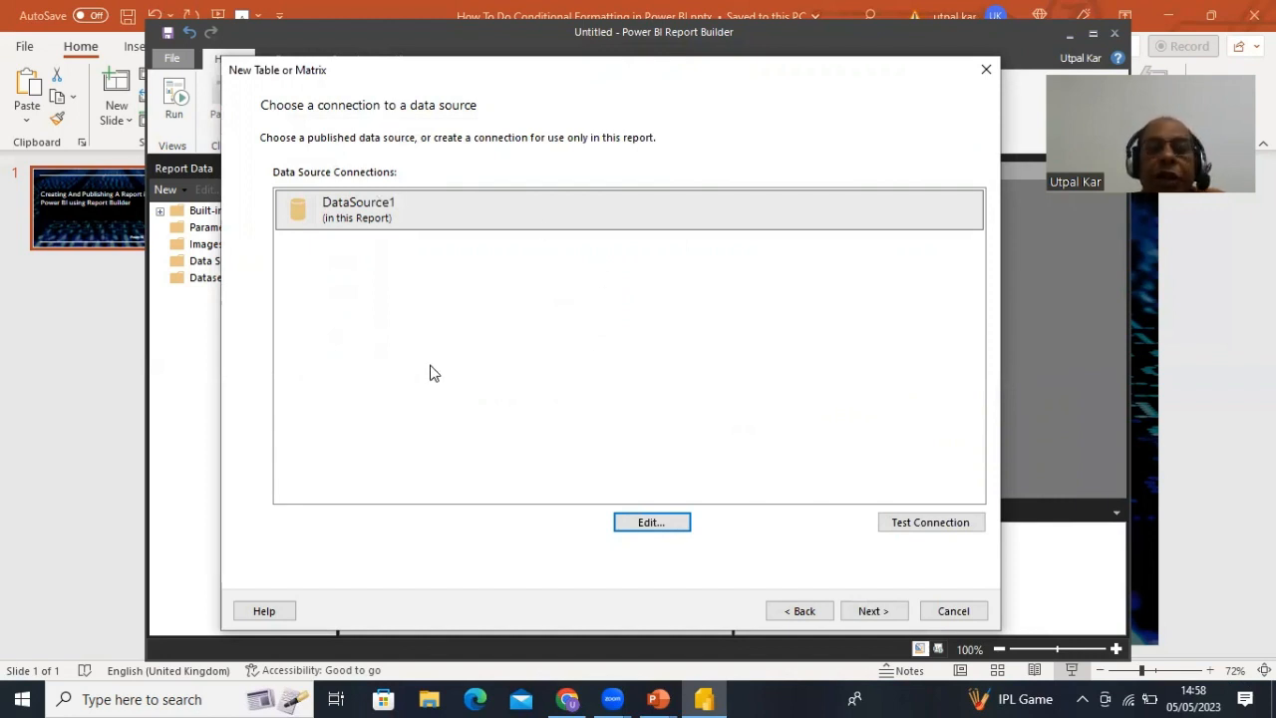
left_click(870, 612)
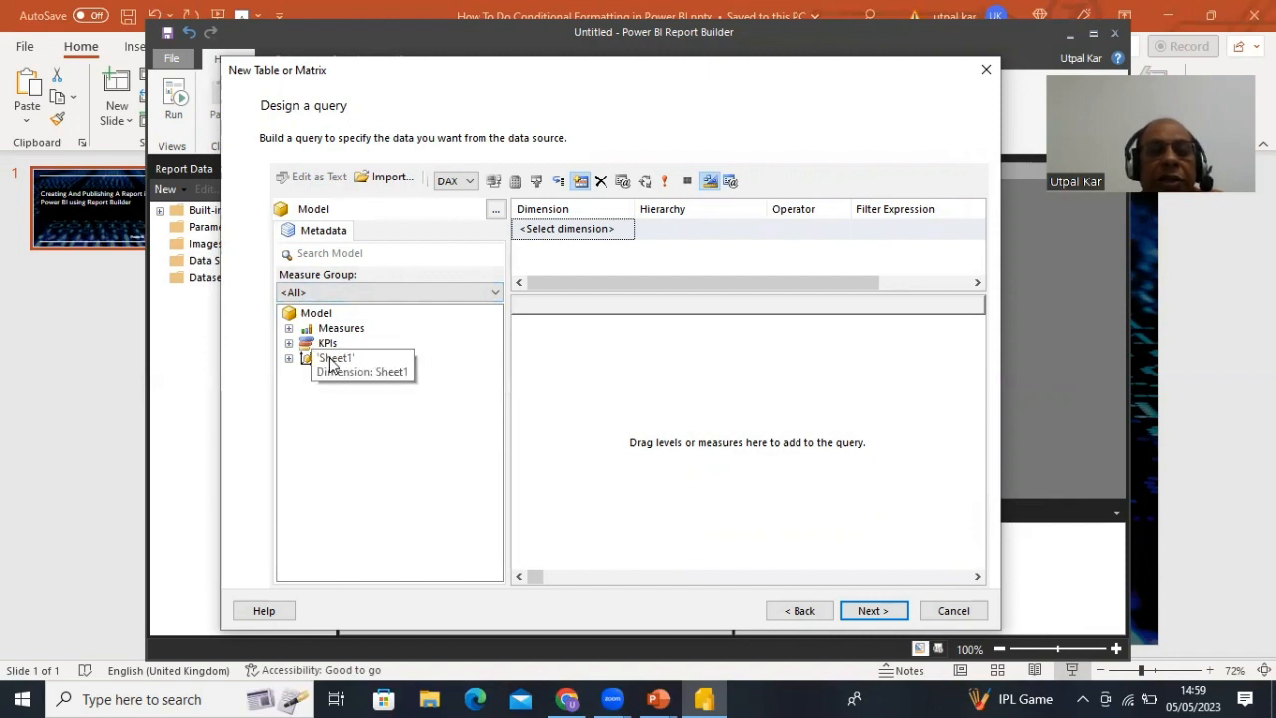
- Expand the Sheet1 table in the Metadata tree to show its book fields
left_click(287, 359)
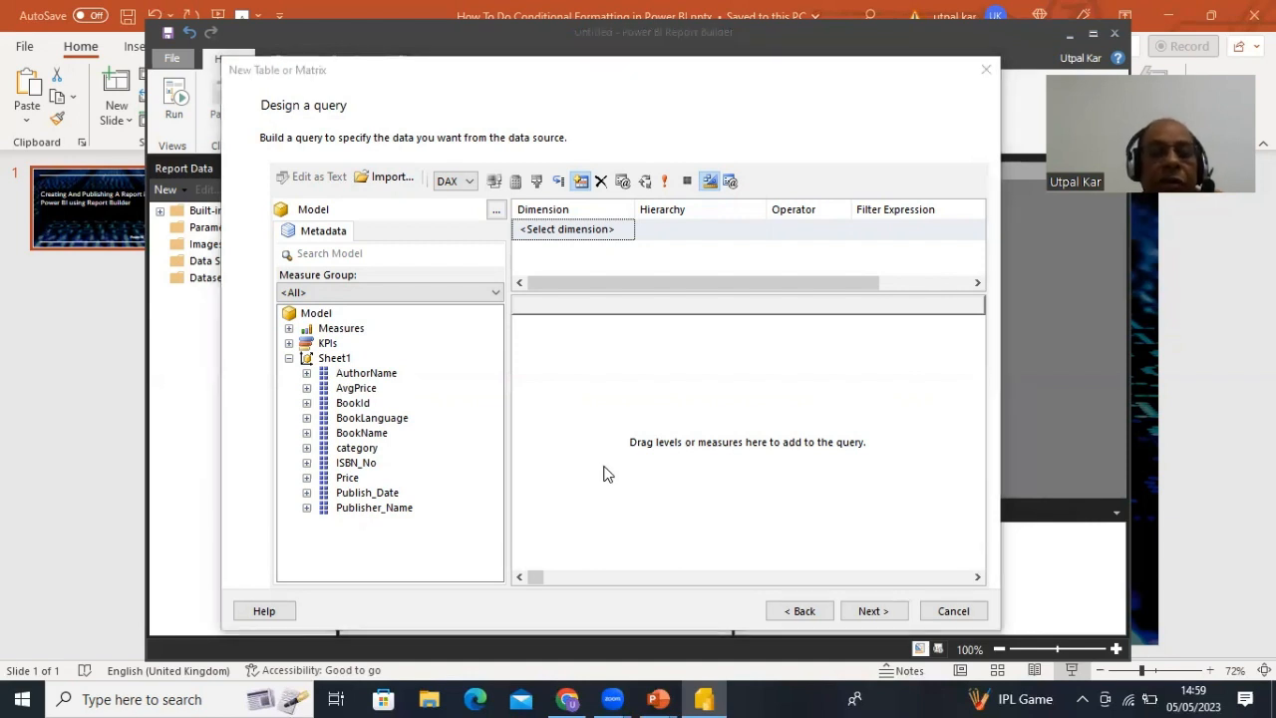
- Add BookId, BookName, AuthorName, category, Price and Publisher_Name as query columns, then continue
left_click(356, 403)
left_click_drag(541, 371, 566, 357)
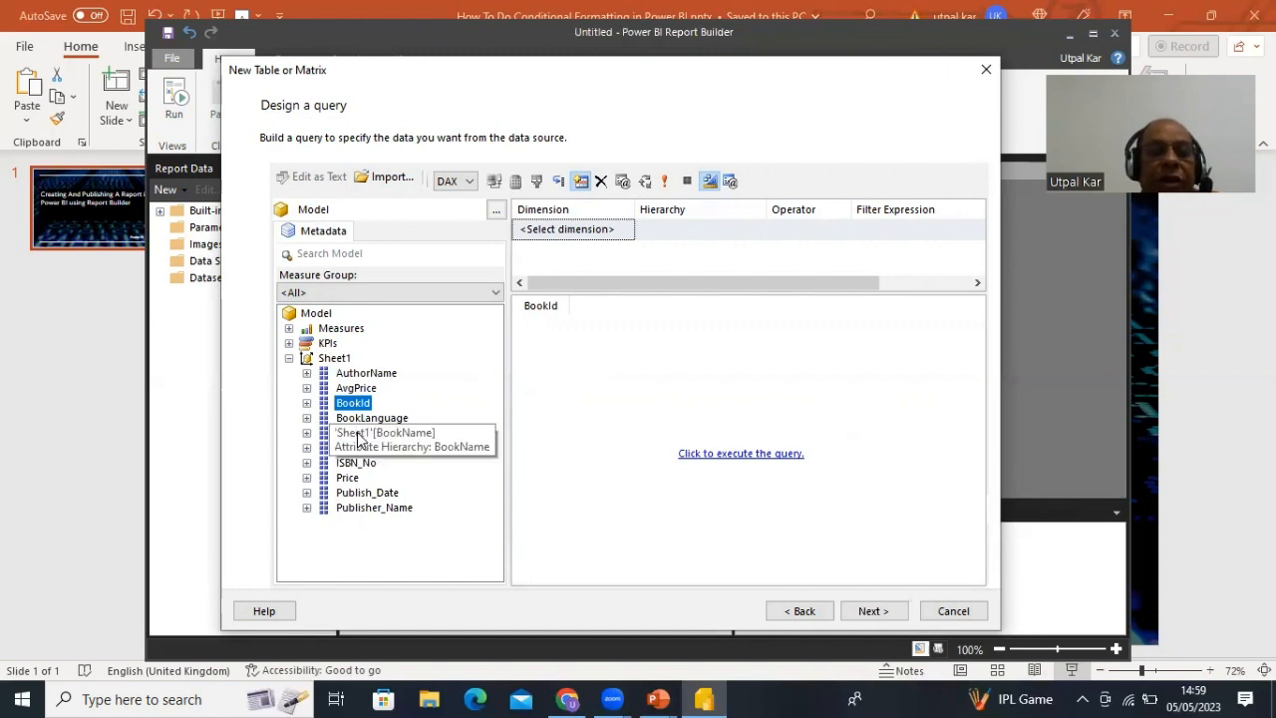
left_click_drag(357, 435, 652, 317)
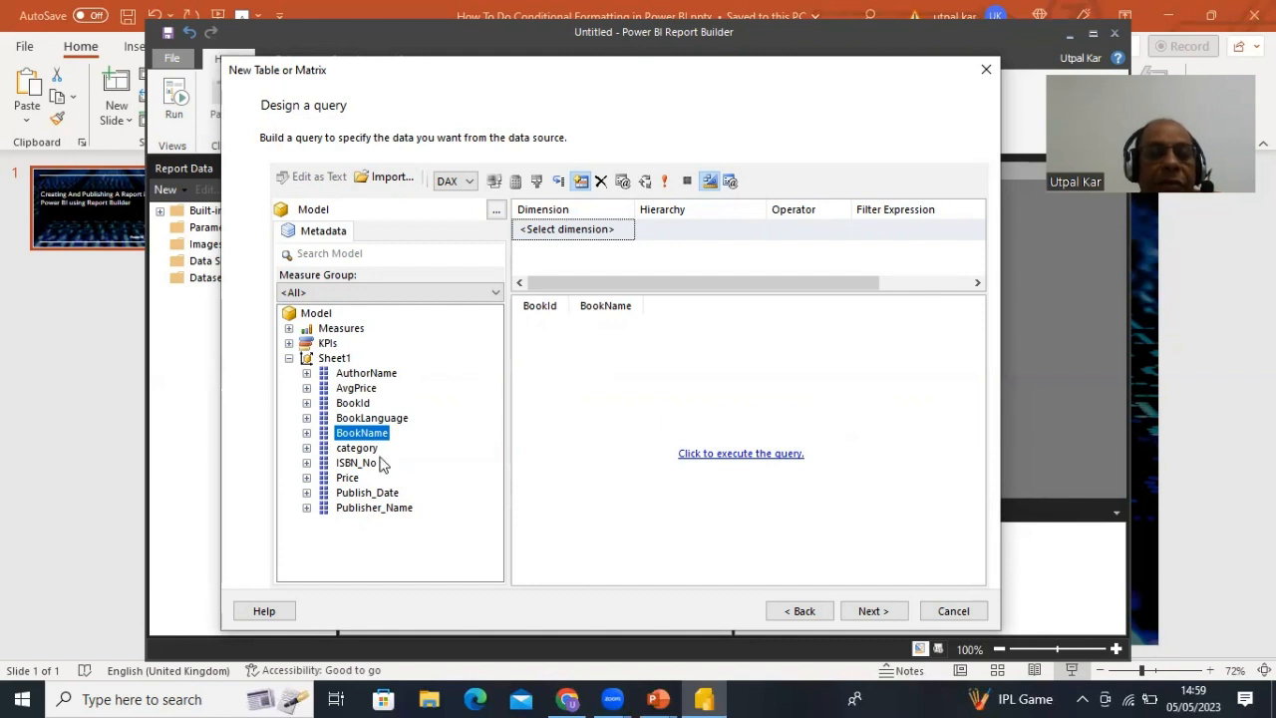
left_click_drag(359, 372, 692, 314)
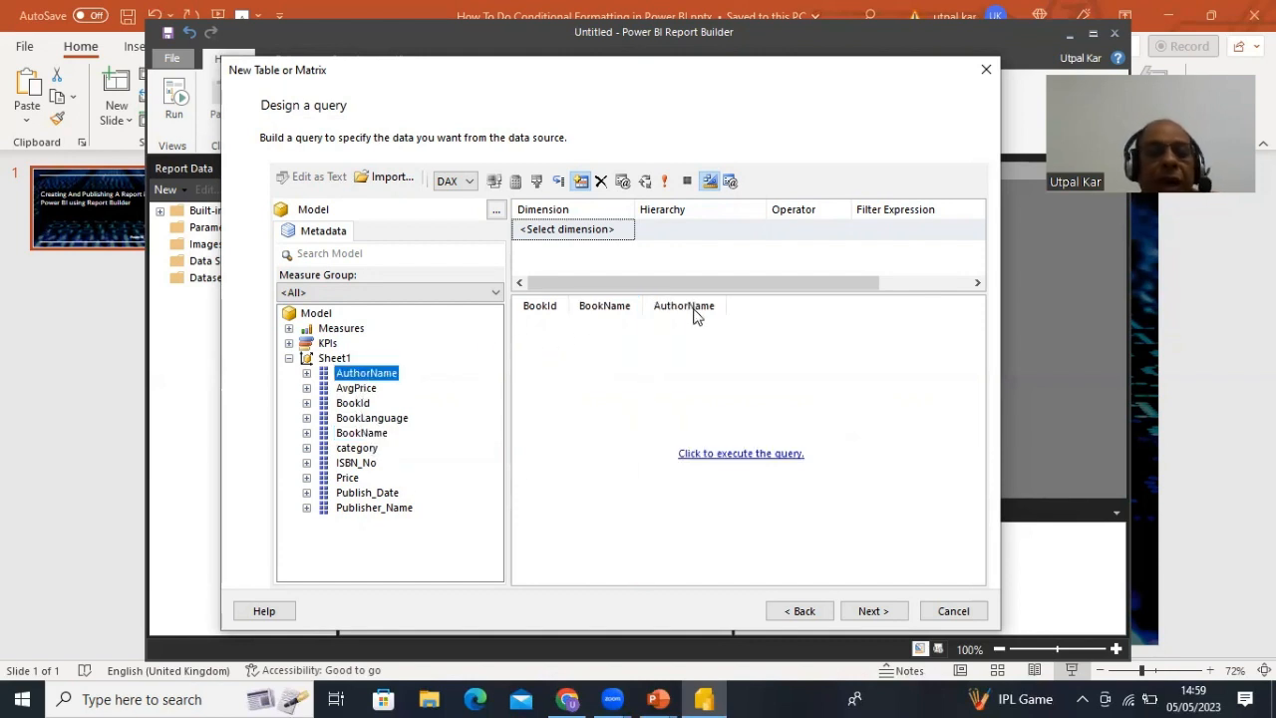
left_click(365, 449)
left_click_drag(365, 453, 783, 326)
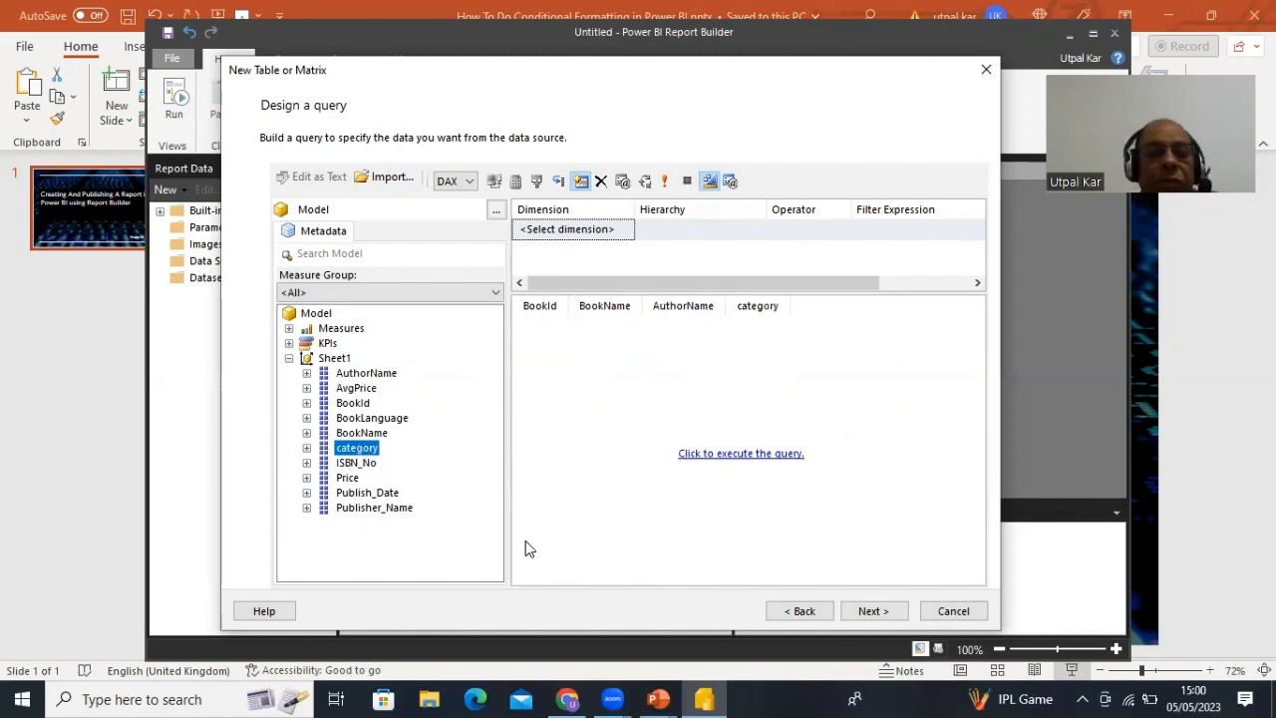
left_click_drag(347, 477, 848, 332)
left_click_drag(362, 509, 891, 320)
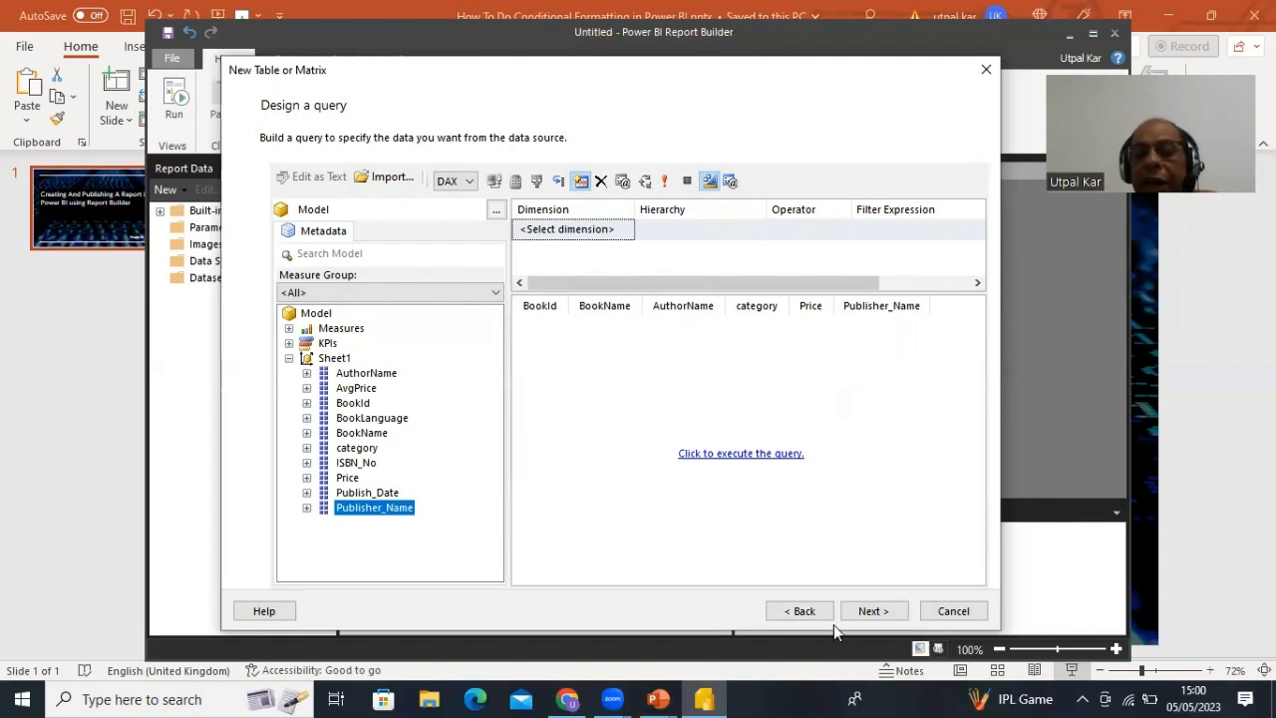
left_click(883, 619)
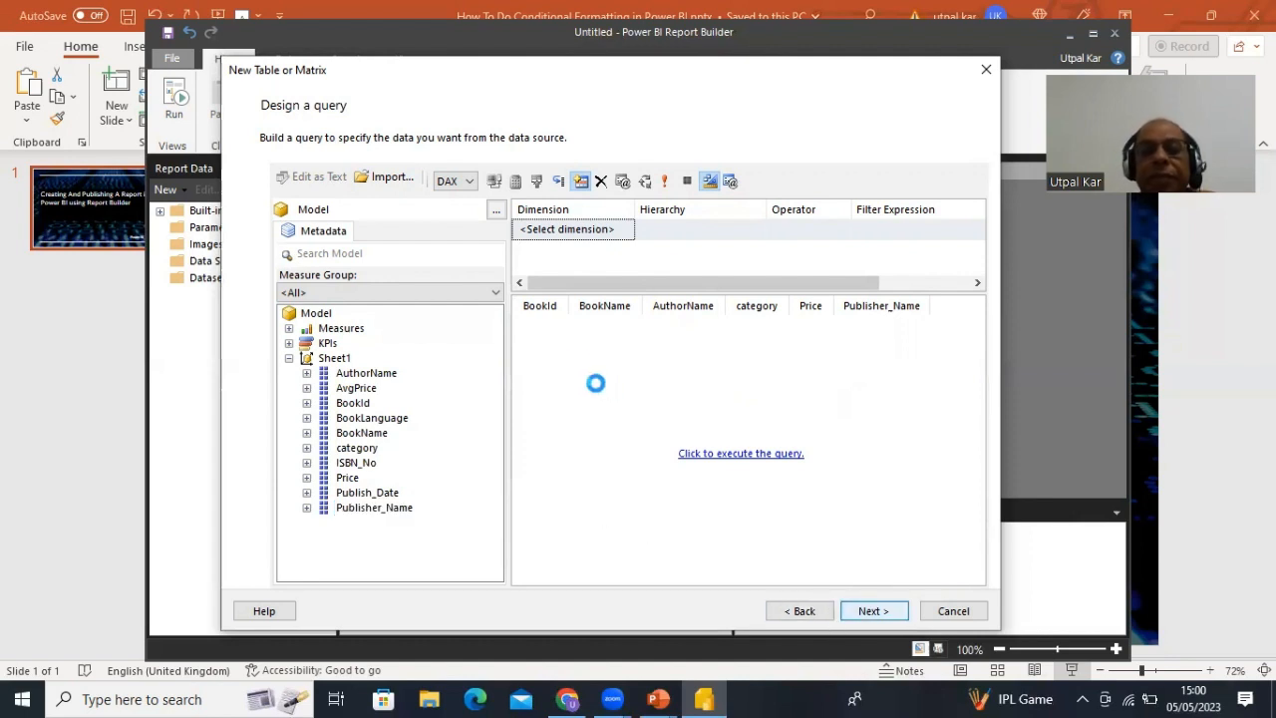
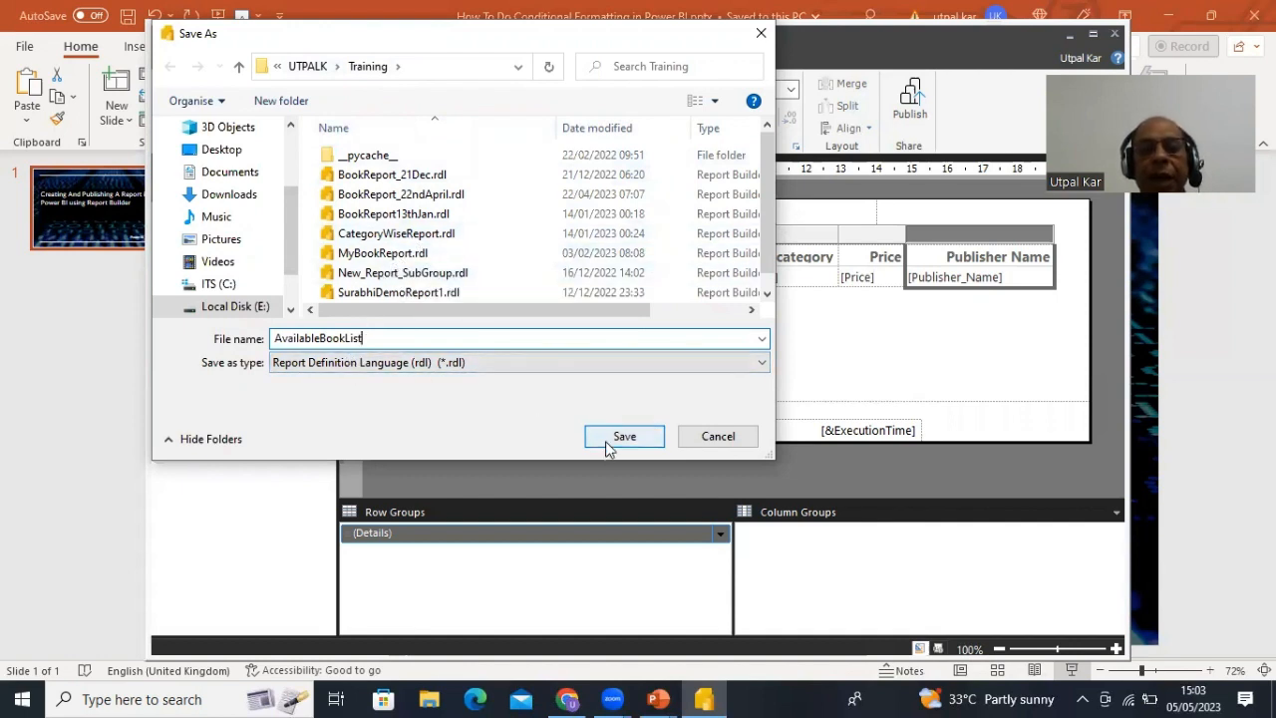
- Save the report as AvailableBookList.rdl
left_click(606, 444)
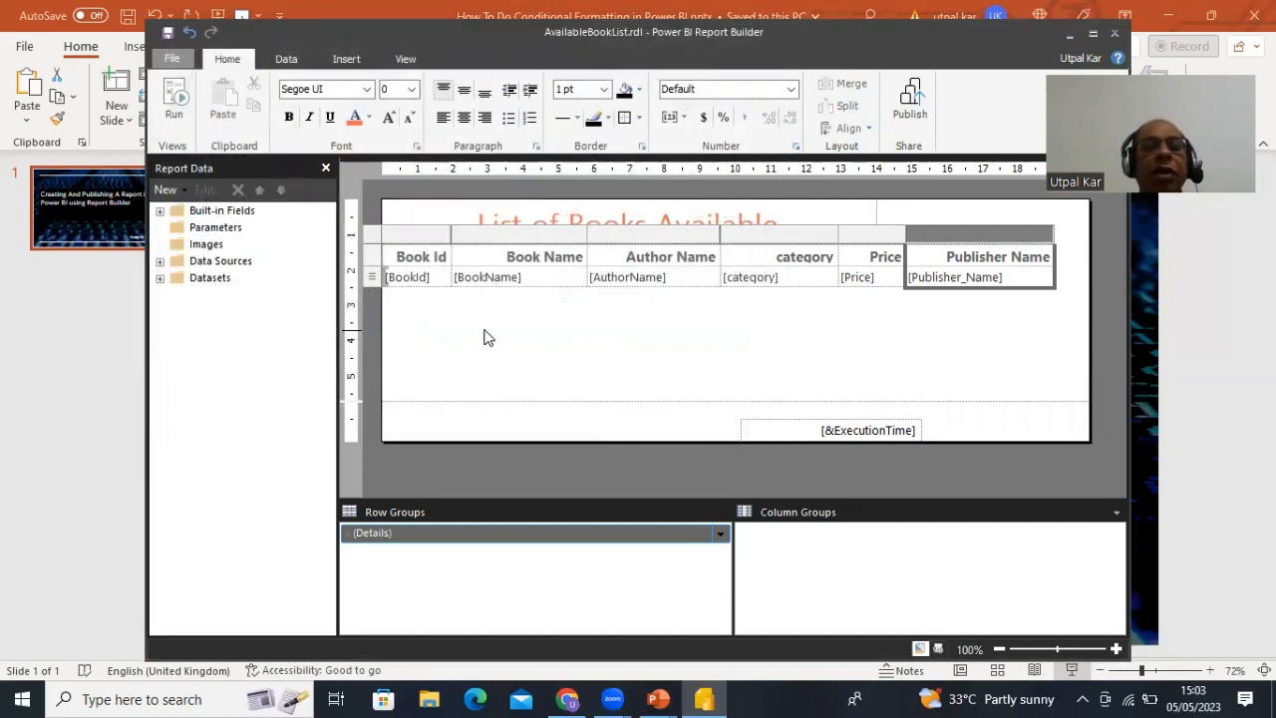
- Run the report to preview the List of Books Available table with book rows
left_click(174, 115)
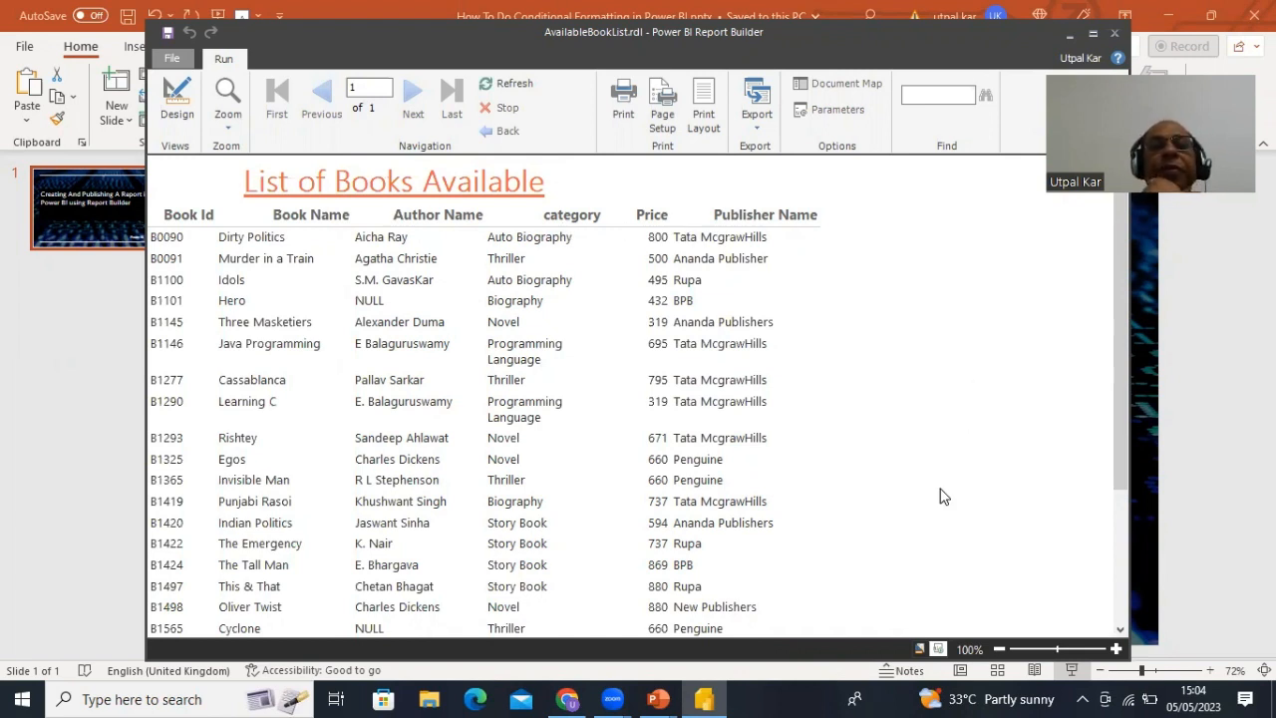
- List the export formats: Word, Excel, PowerPoint, PDF, TIFF, MHTML, CSV and XML
left_click(757, 125)
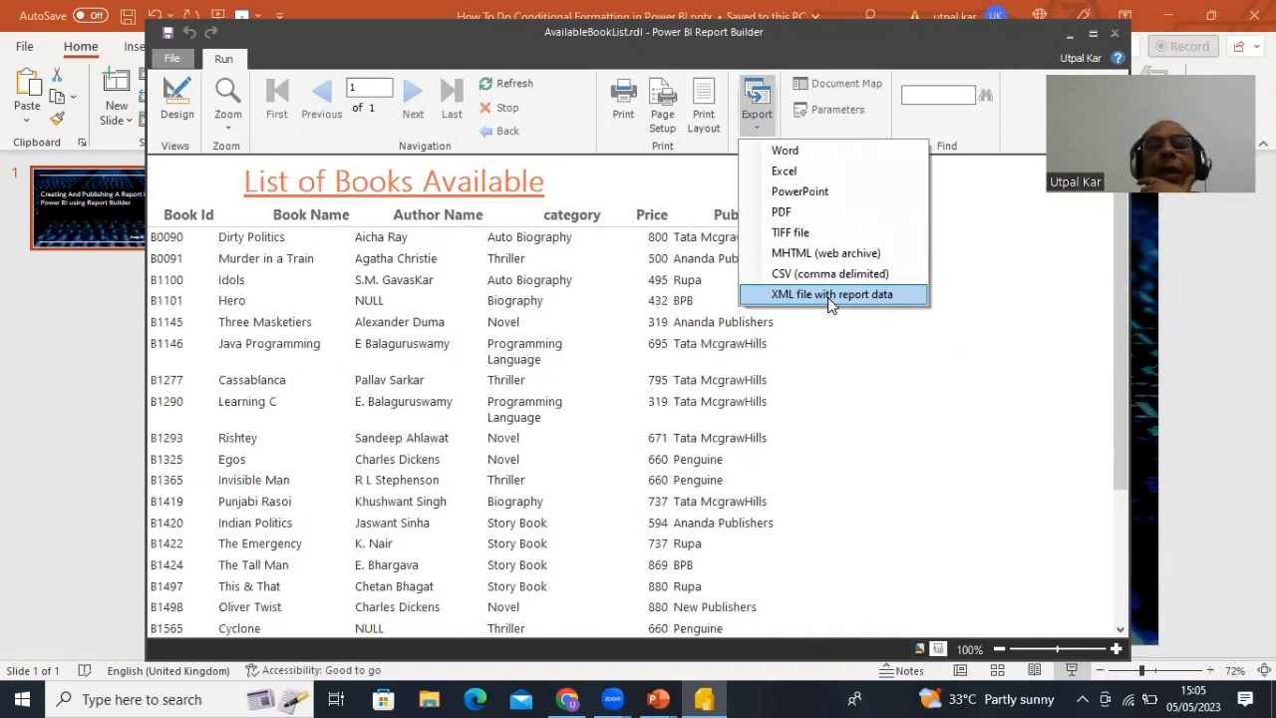
- Switch from the preview back to design view of the book table
left_click(177, 112)
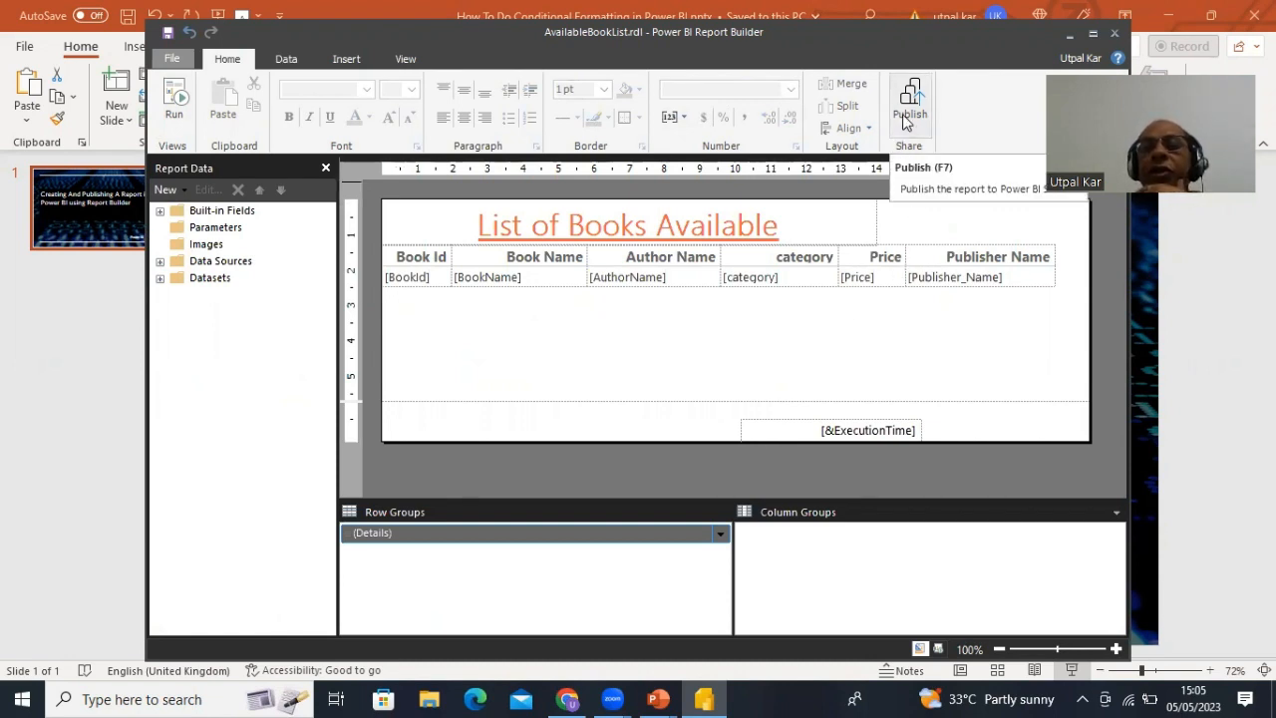
- Publish the report to My Workspace in Power BI under the name RecentBooks
left_click(908, 109)
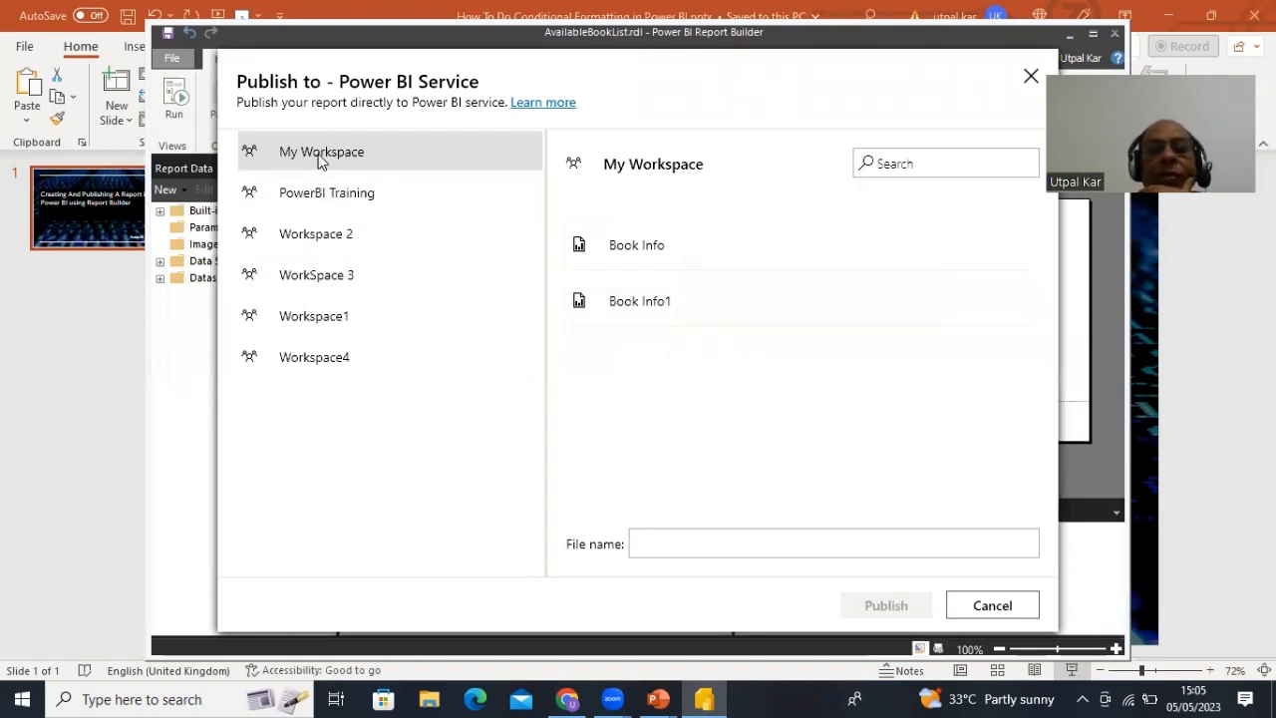
left_click(661, 540)
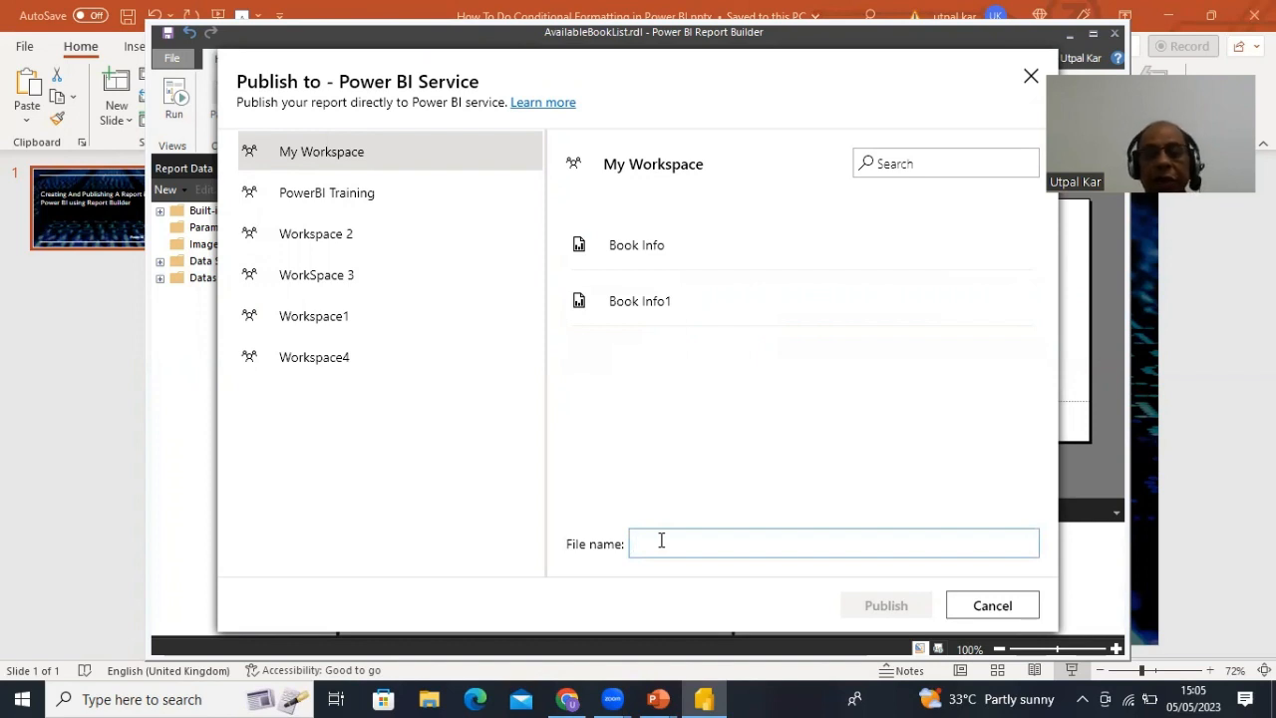
type("RecentB")
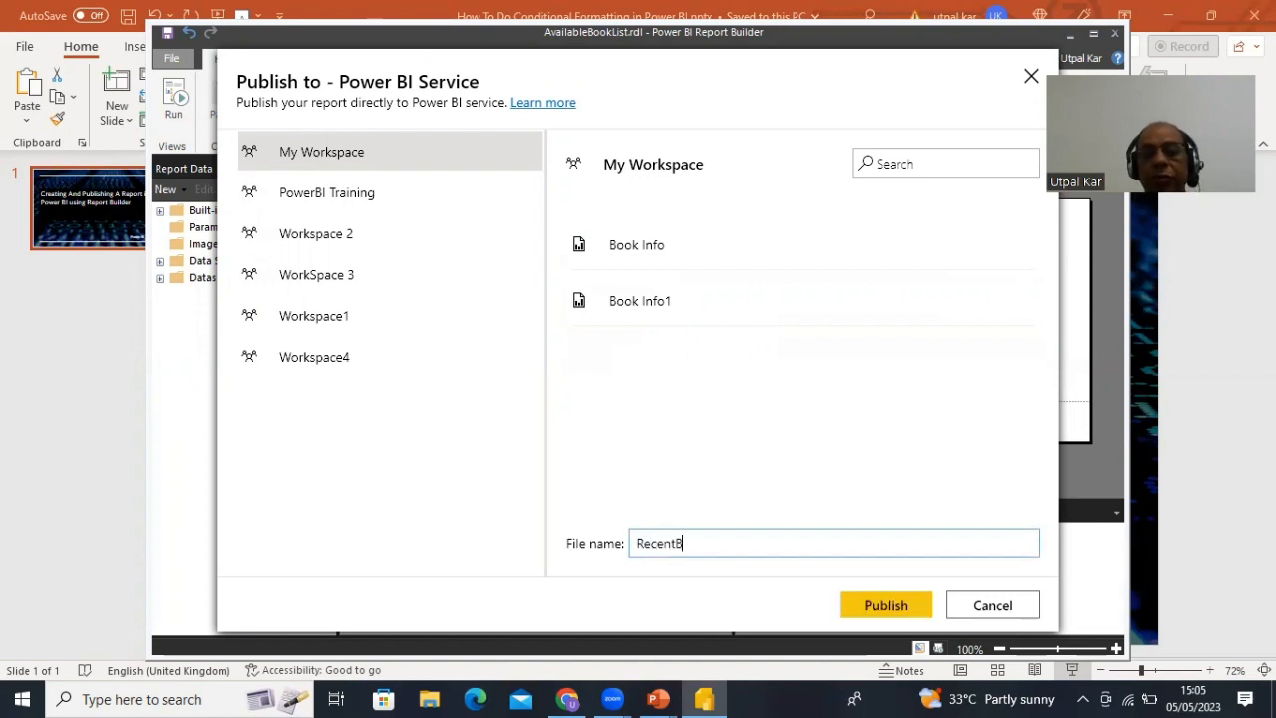
type("ooks")
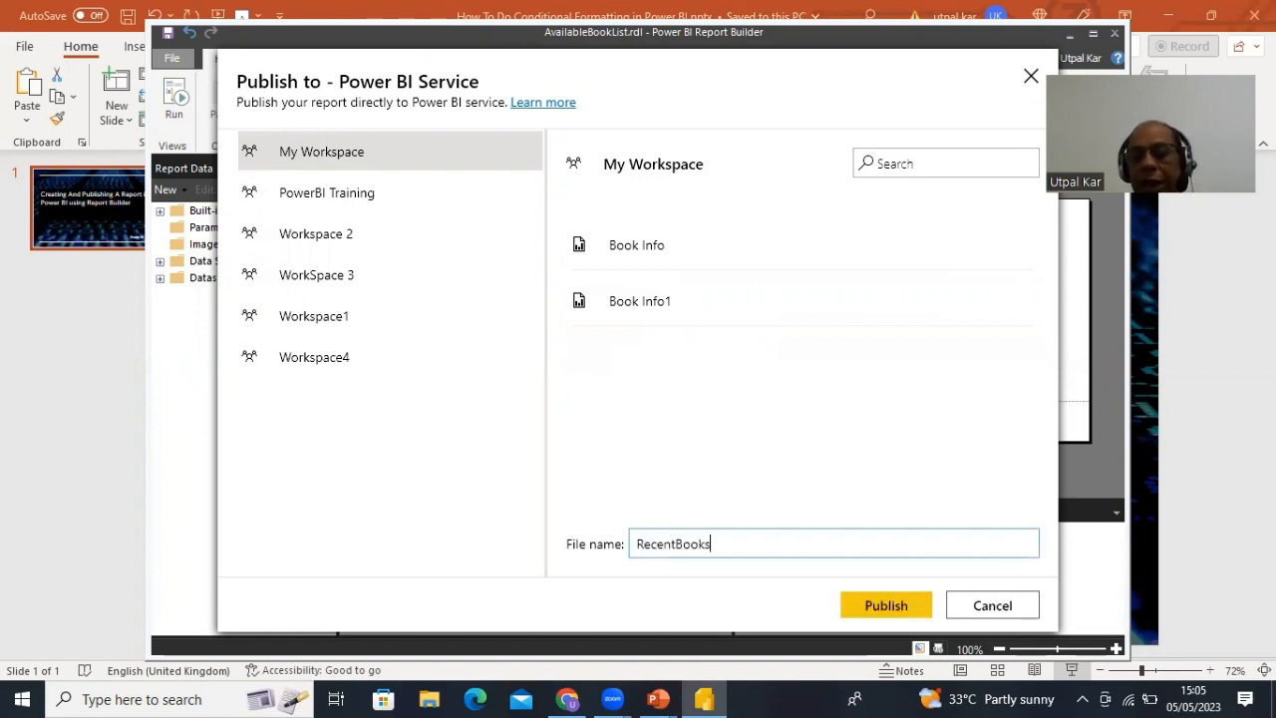
left_click(886, 605)
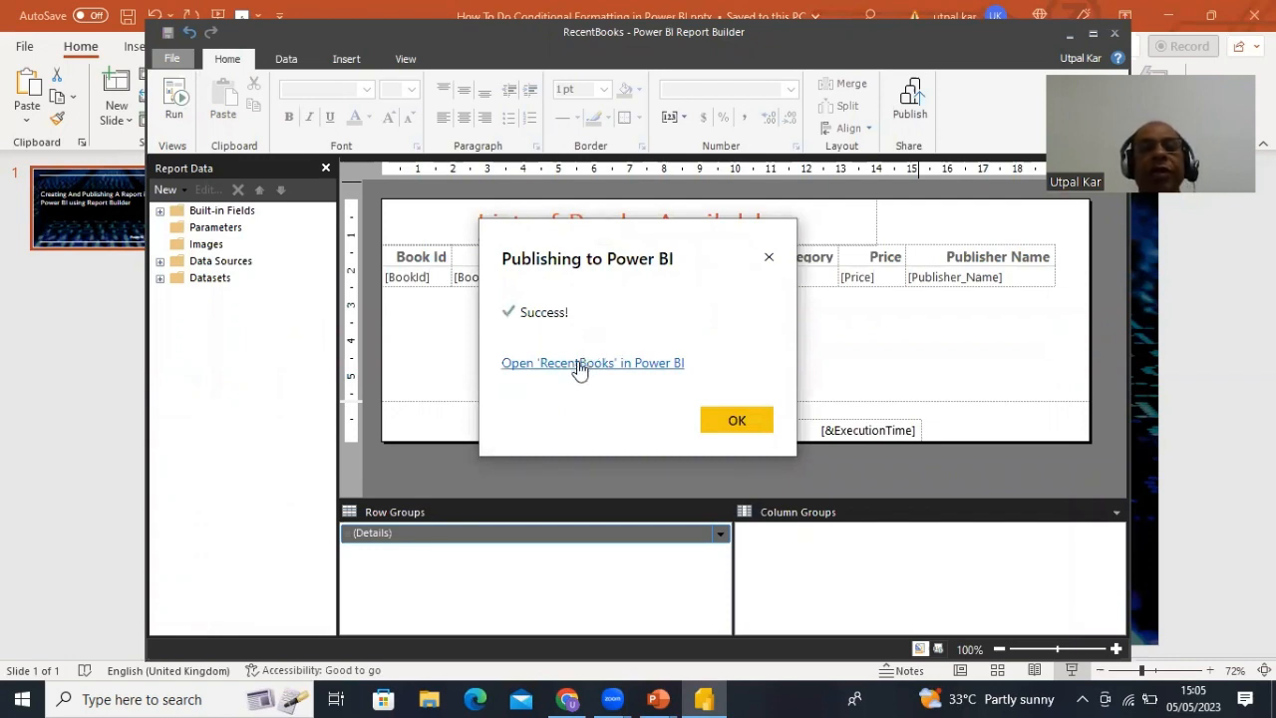
- Open the published RecentBooks report in Power BI online from the success dialog link
left_click(578, 365)
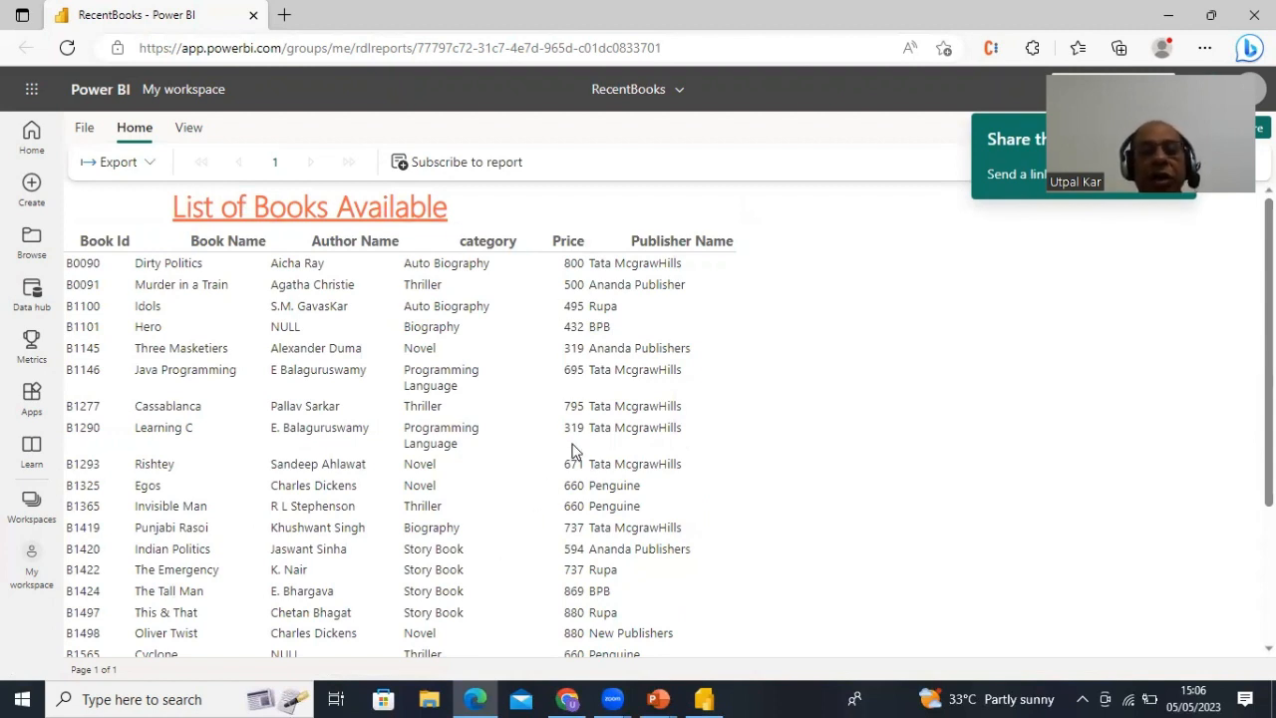
scroll(573, 452, "down", 3)
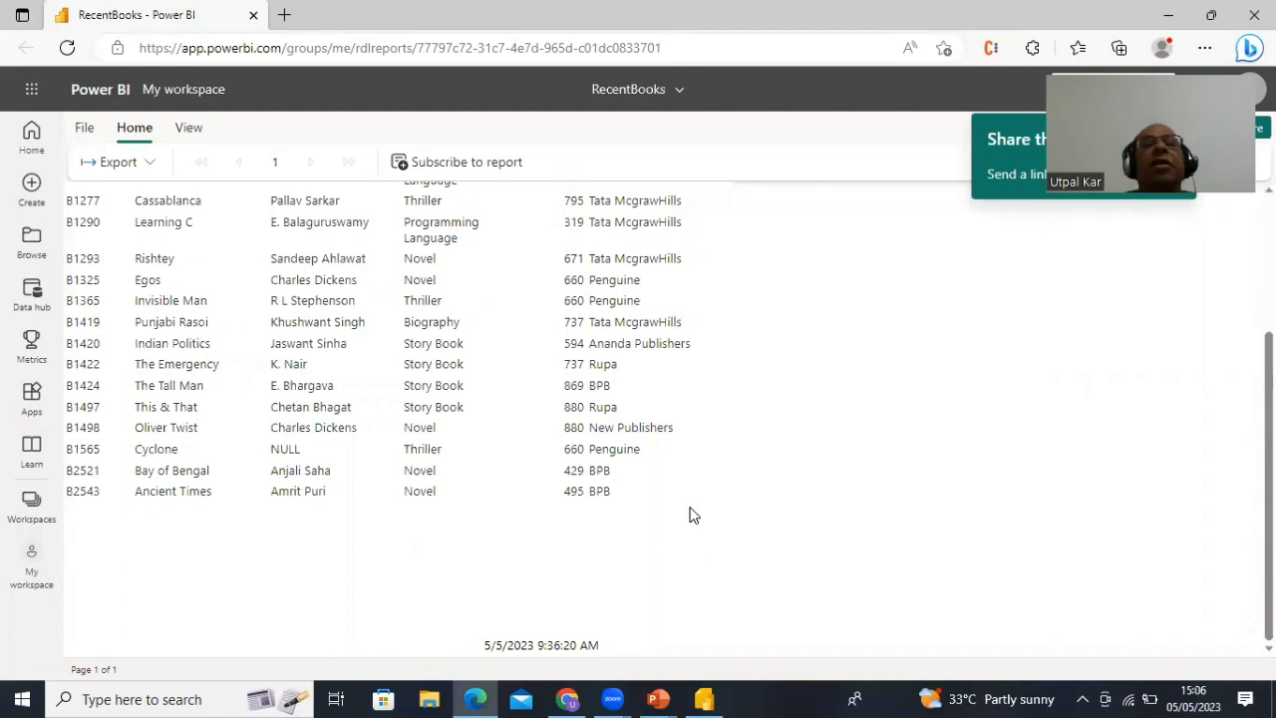
scroll(694, 515, "up", 3)
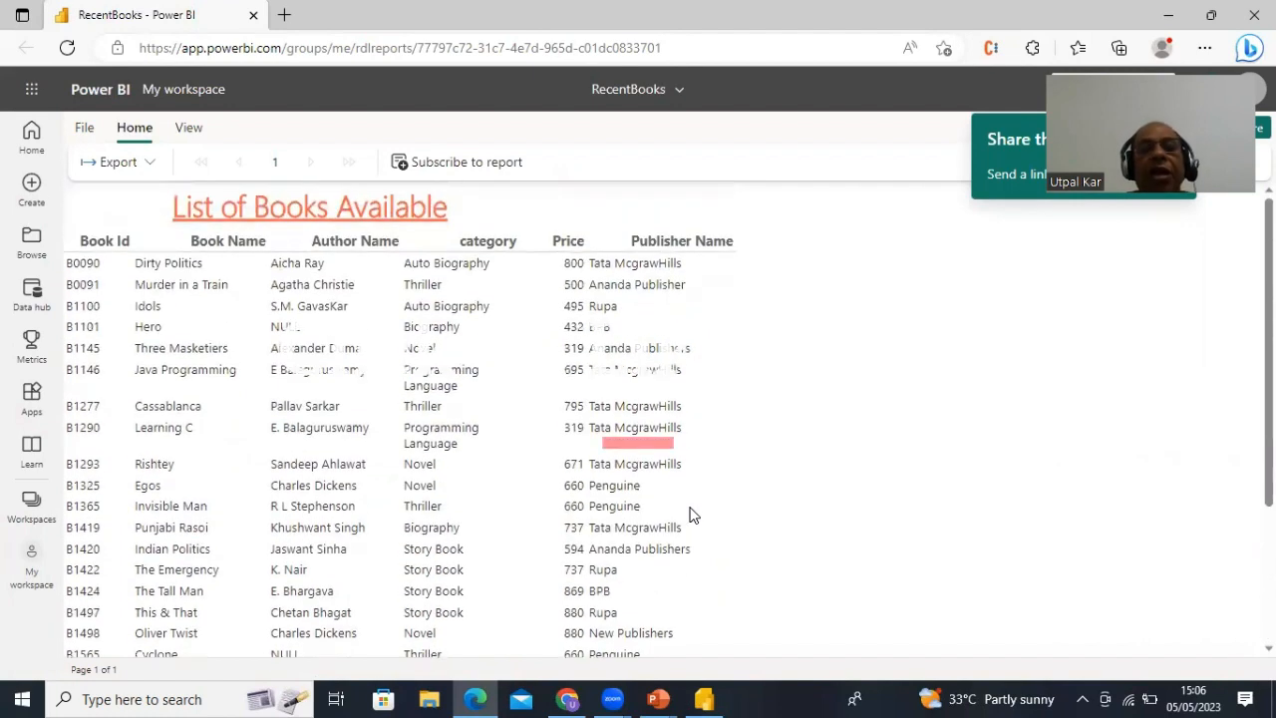